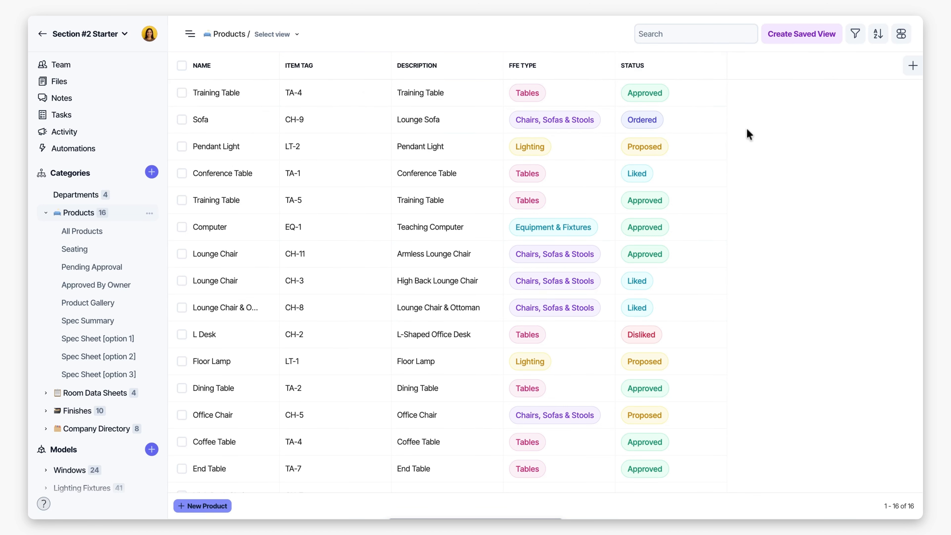
Step: Start a Formula field named "Locations" in the Products table and open its formula editor in full-screen size
{"action": "left_click", "coordinate": [913, 67]}
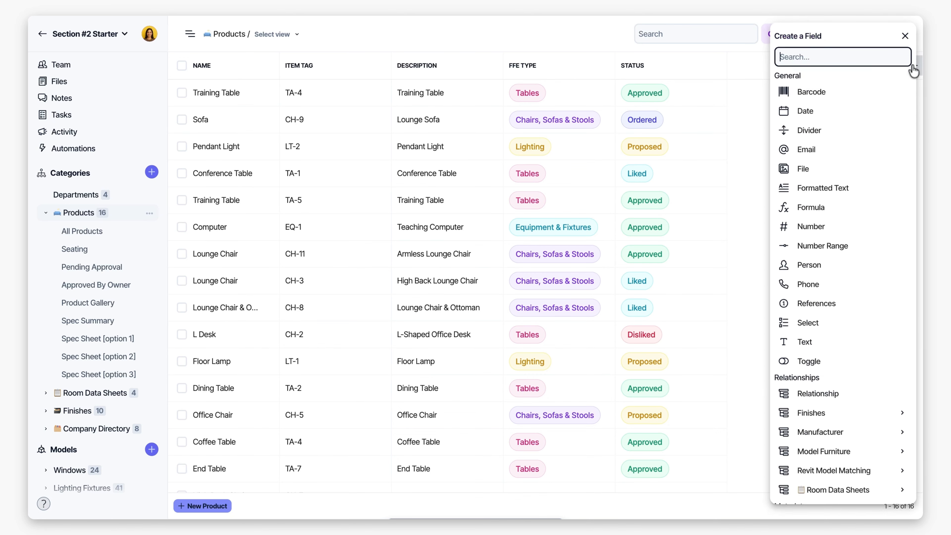
{"action": "left_click", "coordinate": [807, 216]}
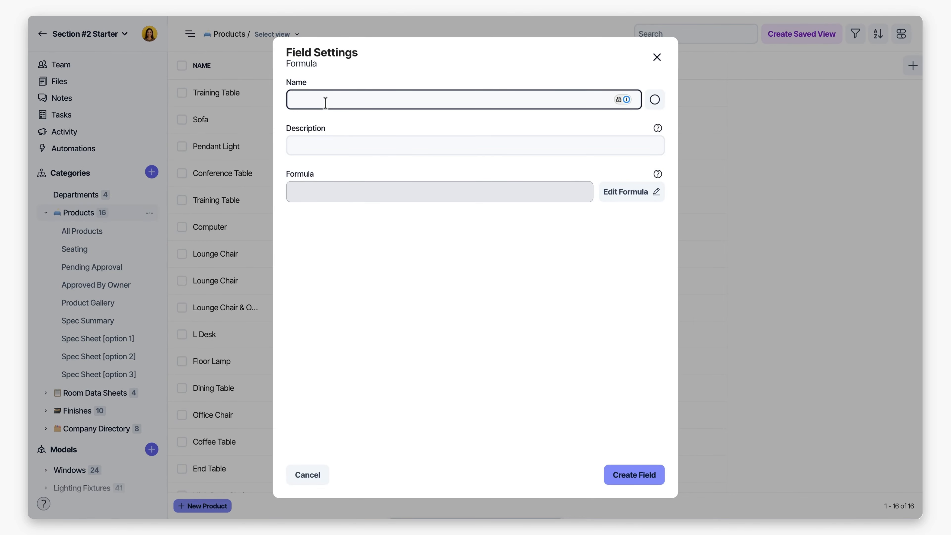
{"action": "type", "text": "Locations"}
{"action": "left_click", "coordinate": [617, 199]}
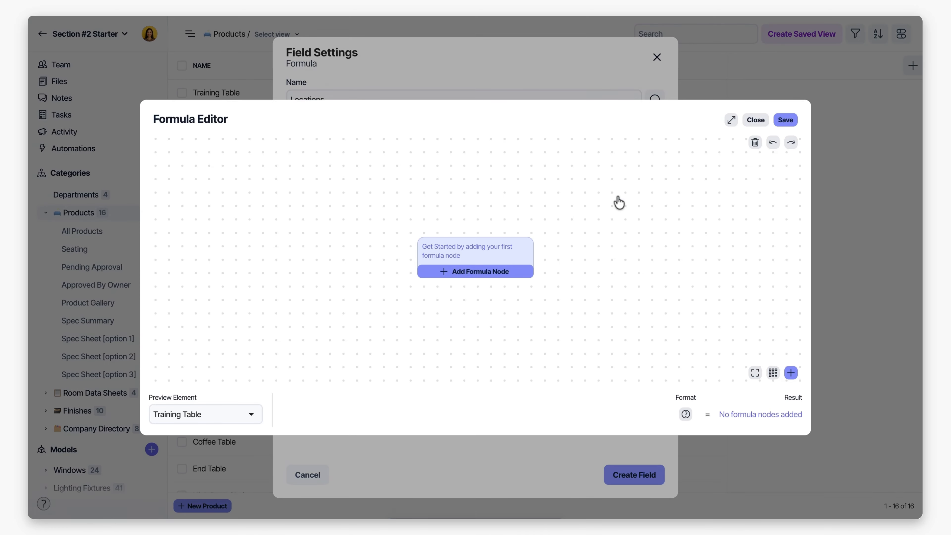
{"action": "left_click", "coordinate": [731, 125]}
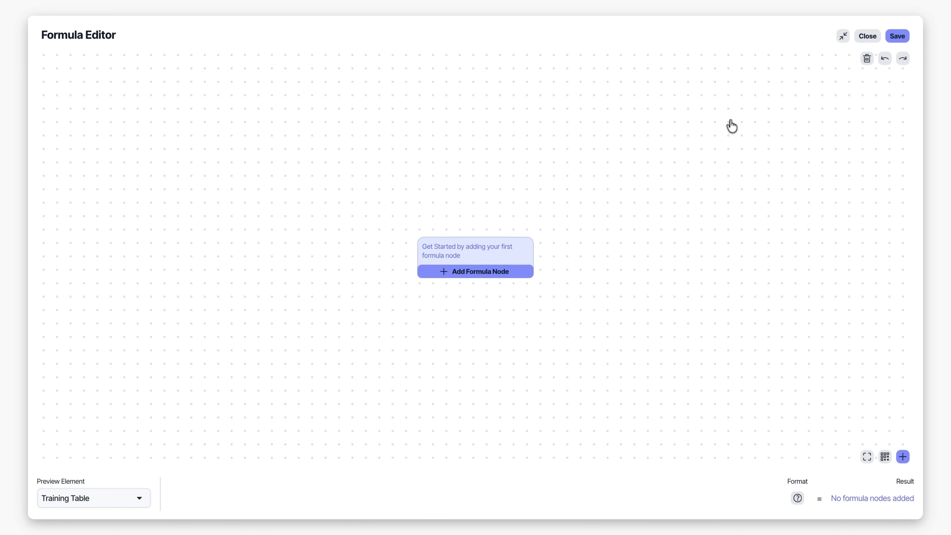
Step: Add a MODEL FURNITURE relationship as the first formula node and place it well before the RESULT node
{"action": "left_click", "coordinate": [466, 277]}
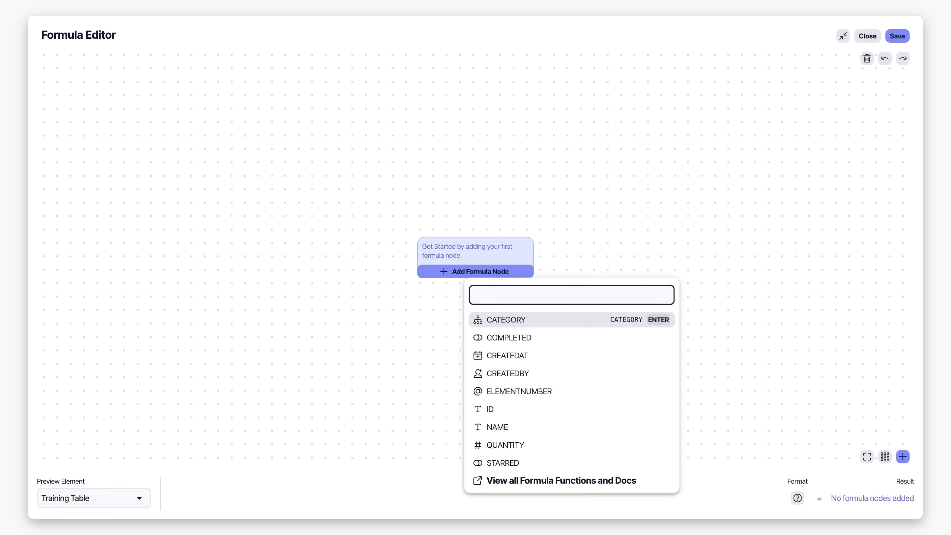
{"action": "type", "text": "model"}
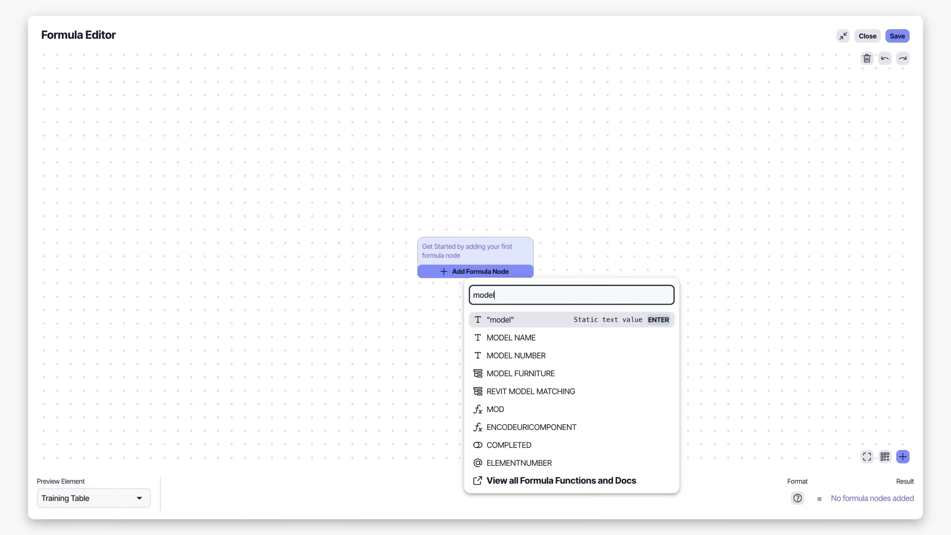
{"action": "left_click", "coordinate": [530, 376]}
{"action": "left_click_drag", "start_coordinate": [100, 140], "coordinate": [325, 240]}
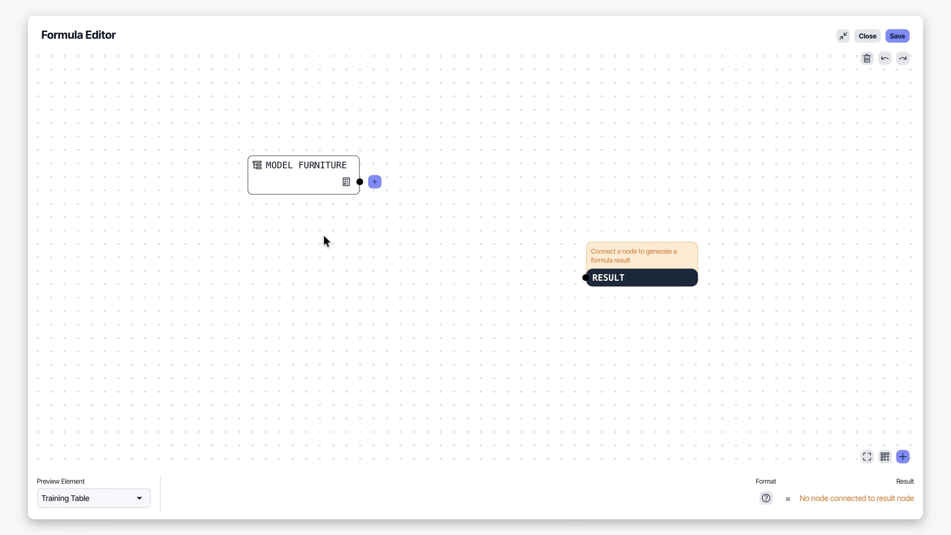
{"action": "left_click_drag", "start_coordinate": [312, 191], "coordinate": [368, 273]}
{"action": "mouse_move", "coordinate": [403, 267]}
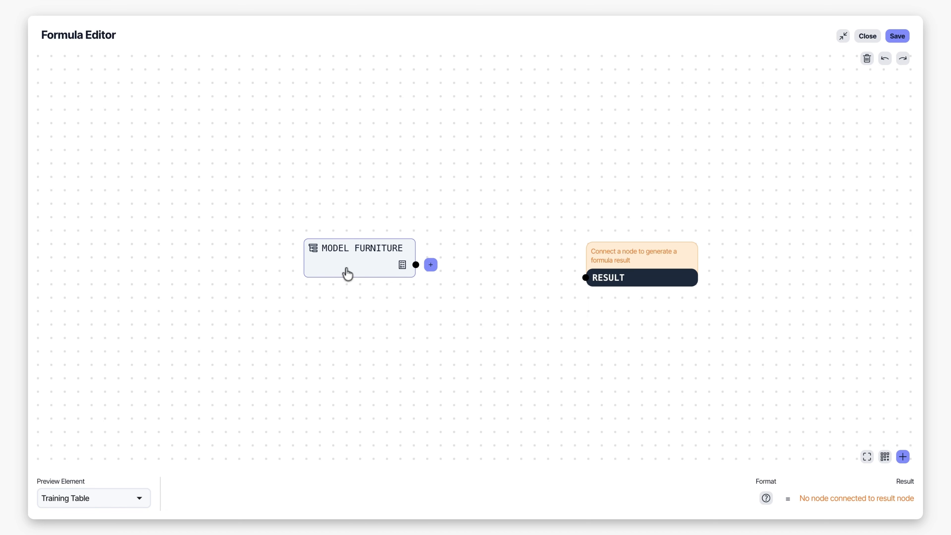
{"action": "left_click_drag", "start_coordinate": [345, 273], "coordinate": [282, 259]}
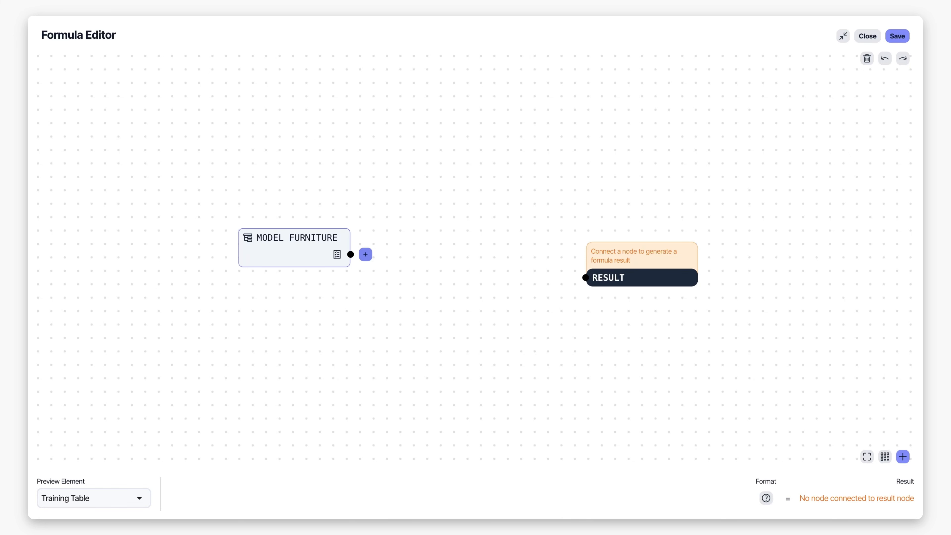
Step: Chain a RELATED ROOM node onto MODEL FURNITURE and connect its output to the RESULT node
{"action": "left_click", "coordinate": [365, 254]}
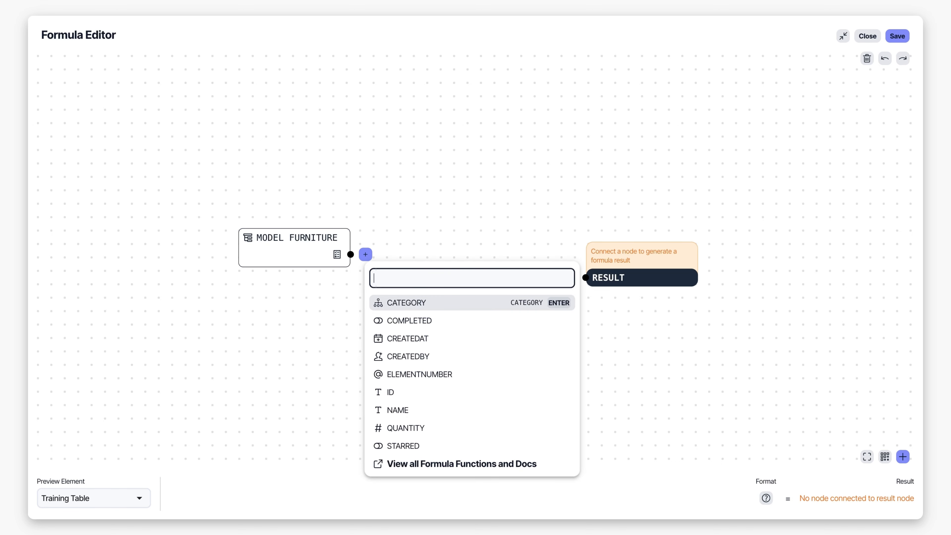
{"action": "type", "text": "roo"}
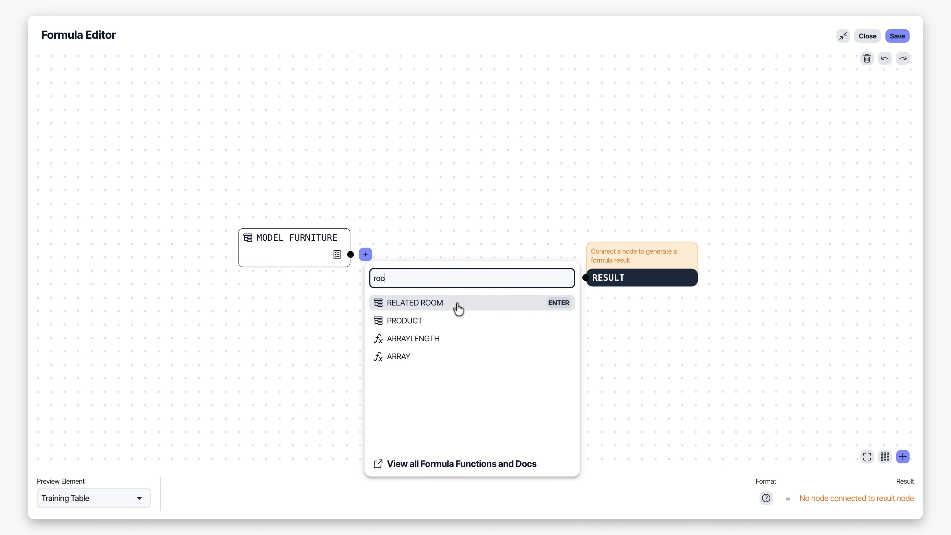
{"action": "left_click", "coordinate": [458, 309]}
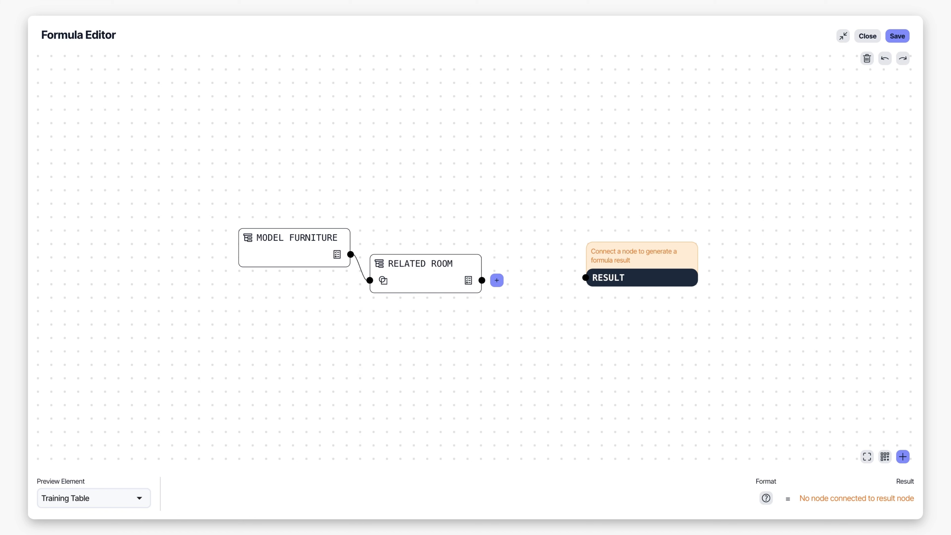
{"action": "mouse_move", "coordinate": [468, 283]}
{"action": "left_click_drag", "start_coordinate": [656, 283], "coordinate": [685, 293]}
{"action": "left_click_drag", "start_coordinate": [483, 285], "coordinate": [616, 289]}
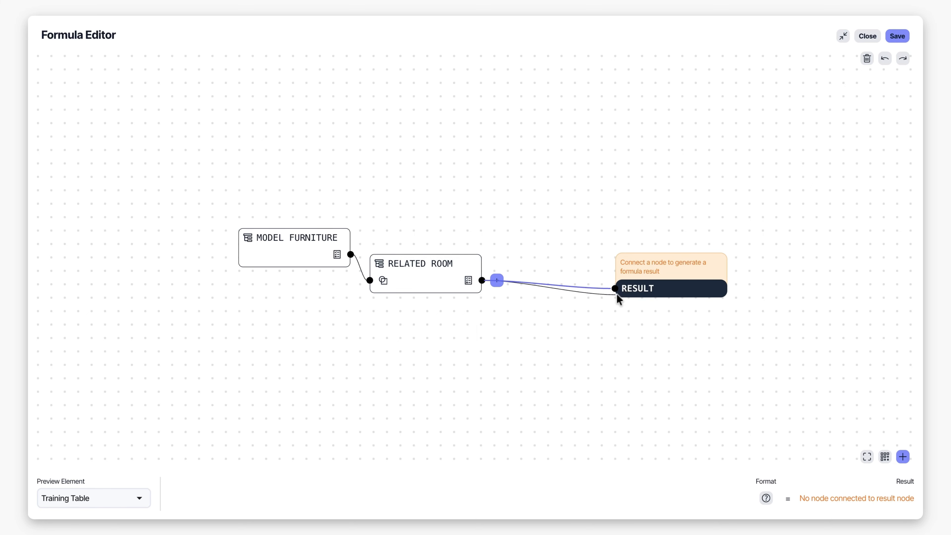
Step: Preview the formula result for Sofa, Pendant Light, Conference Table and Training Table
{"action": "left_click", "coordinate": [94, 498]}
{"action": "left_click", "coordinate": [67, 406]}
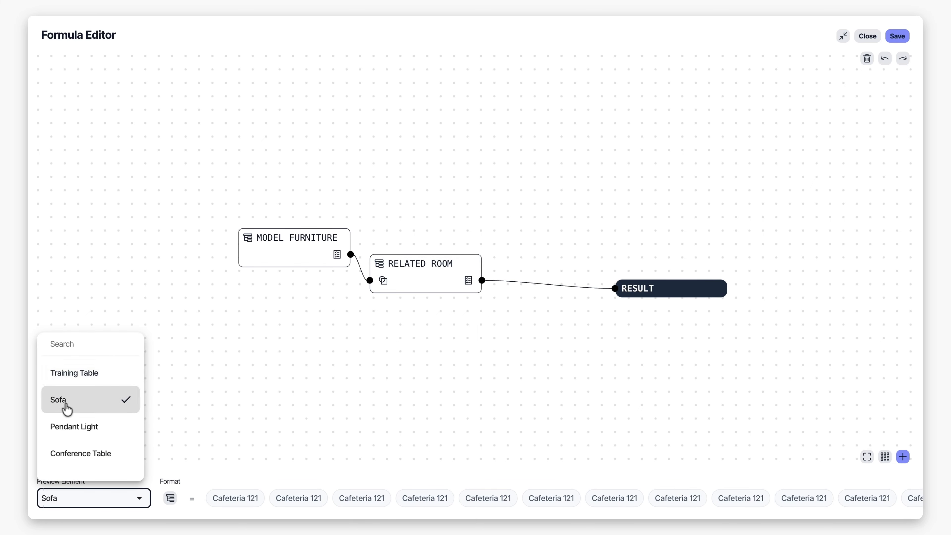
{"action": "left_click", "coordinate": [114, 502]}
{"action": "left_click", "coordinate": [104, 434]}
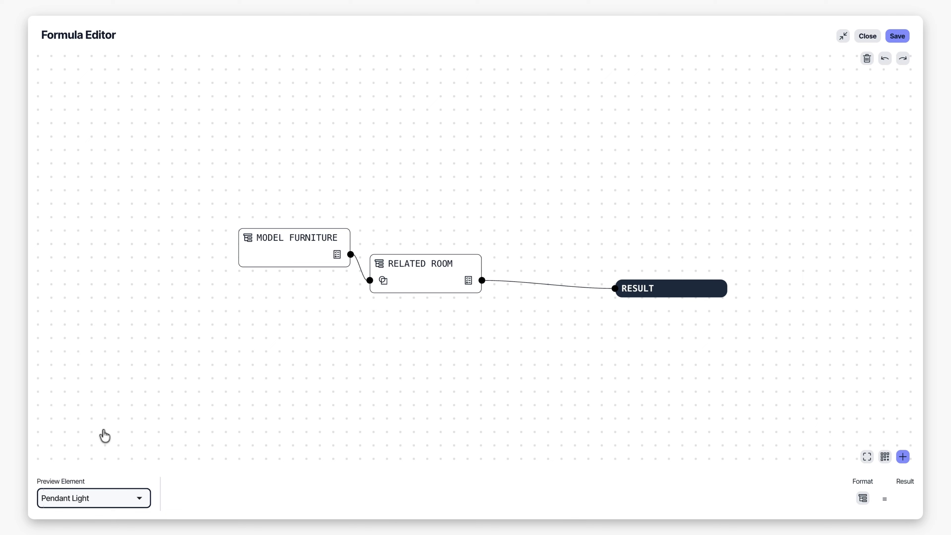
{"action": "left_click", "coordinate": [117, 502]}
{"action": "left_click", "coordinate": [107, 456]}
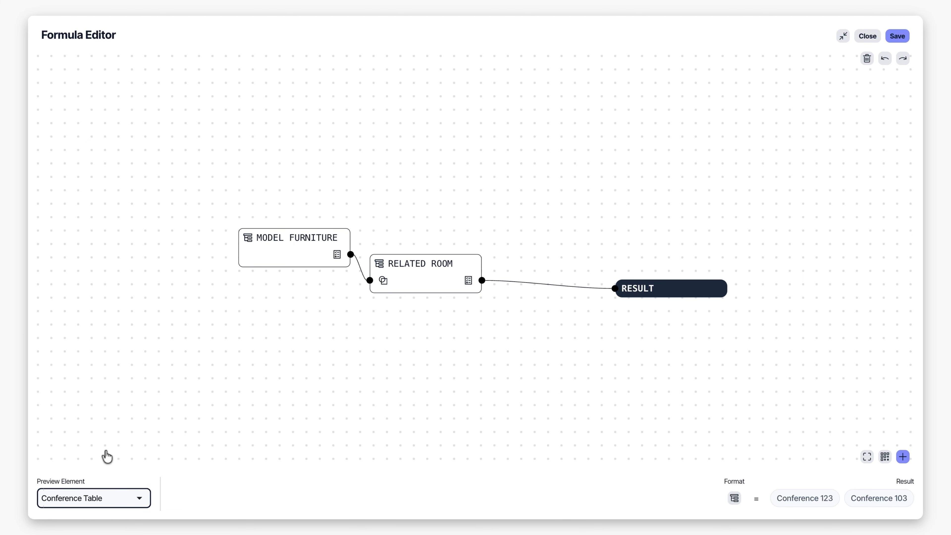
{"action": "left_click", "coordinate": [88, 498]}
{"action": "left_click", "coordinate": [80, 372]}
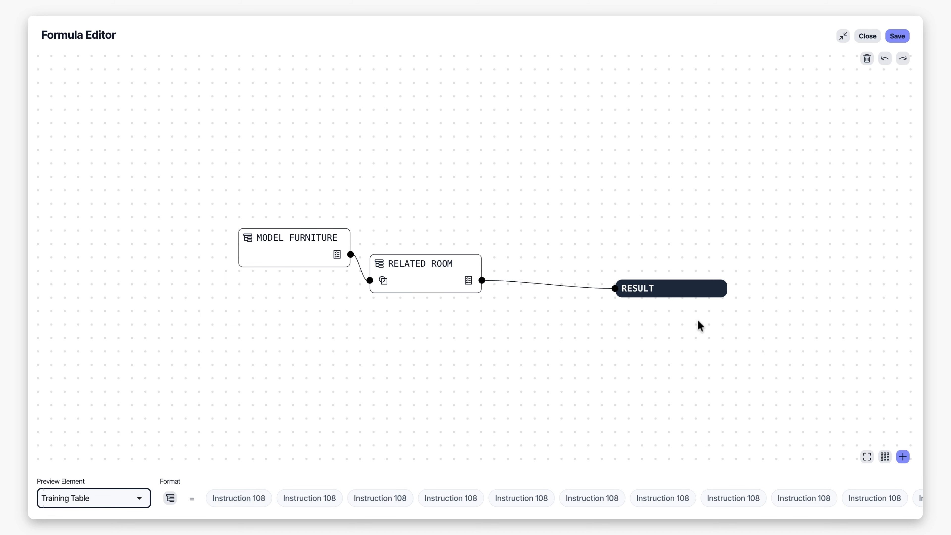
Step: Insert a UNIQUE function between RELATED ROOM and RESULT, then save the formula and create the Locations field
{"action": "left_click_drag", "start_coordinate": [692, 296], "coordinate": [774, 227]}
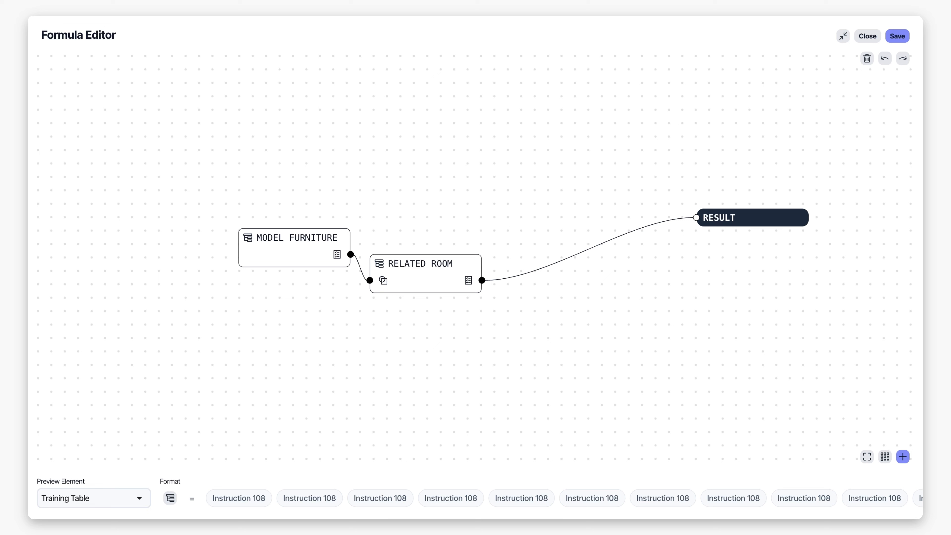
{"action": "left_click_drag", "start_coordinate": [694, 220], "coordinate": [625, 176]}
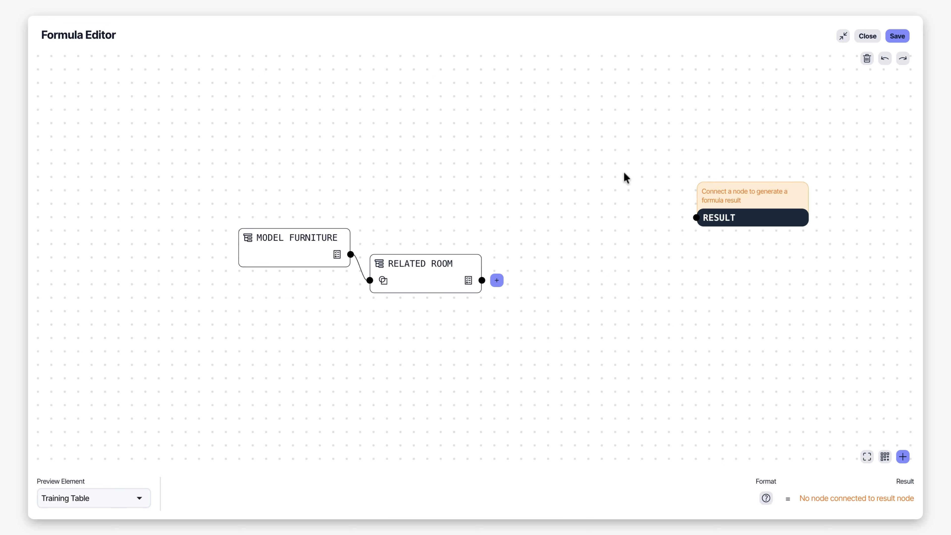
{"action": "left_click", "coordinate": [497, 280]}
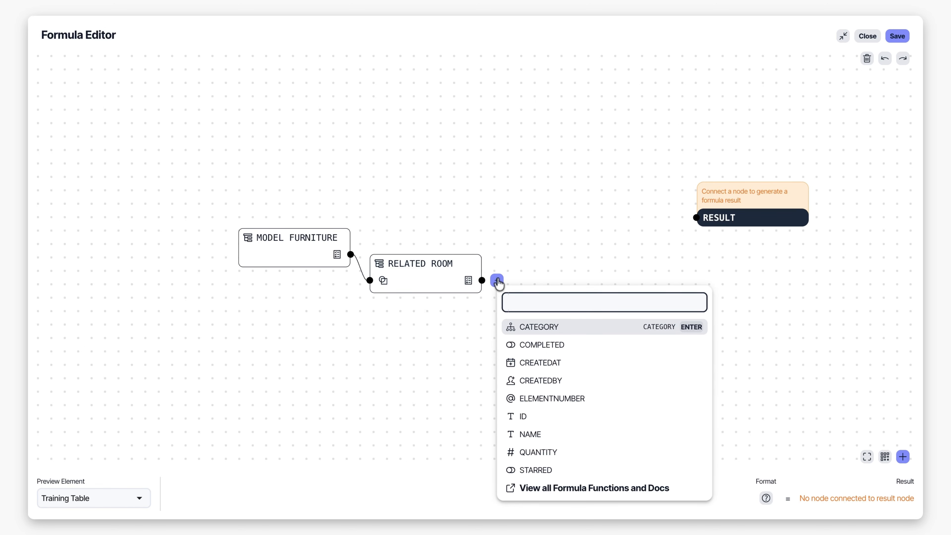
{"action": "type", "text": "uni"}
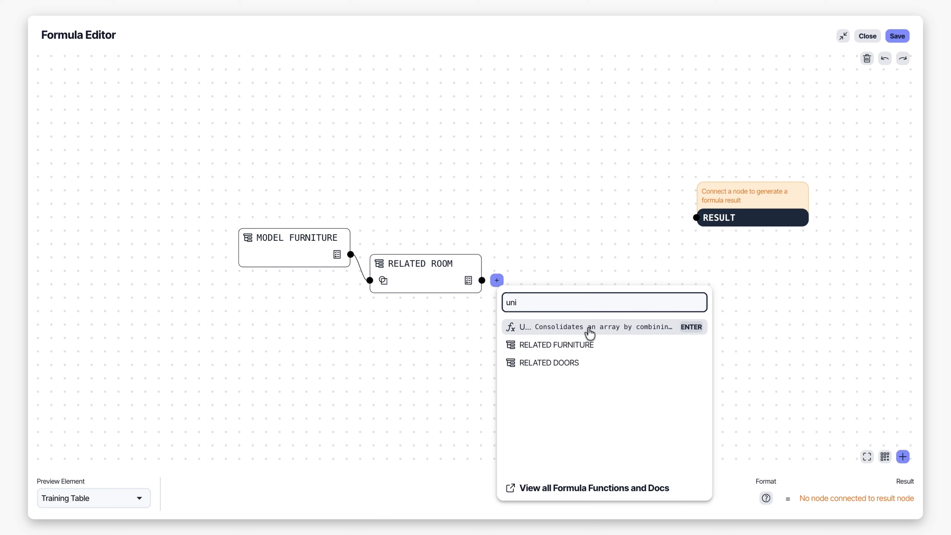
{"action": "left_click", "coordinate": [584, 329]}
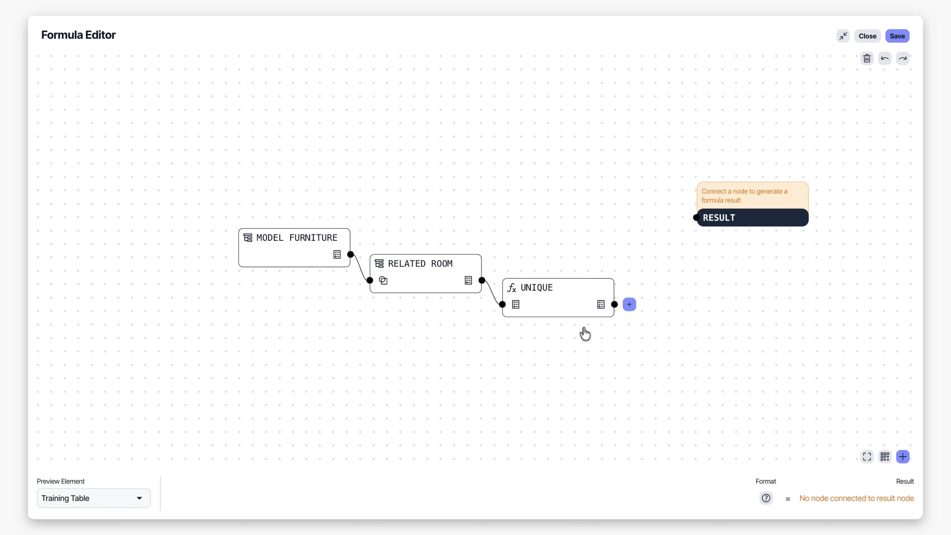
{"action": "mouse_move", "coordinate": [599, 310]}
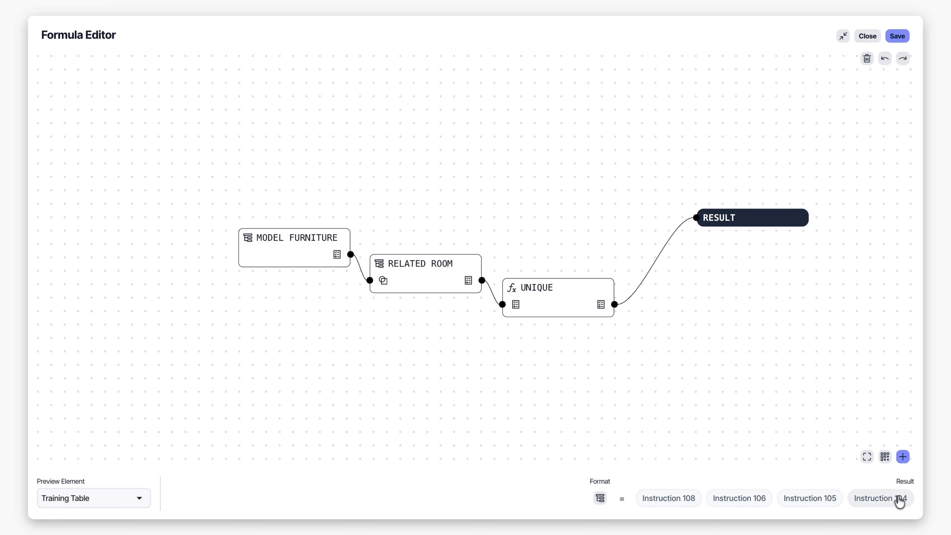
{"action": "left_click", "coordinate": [897, 36]}
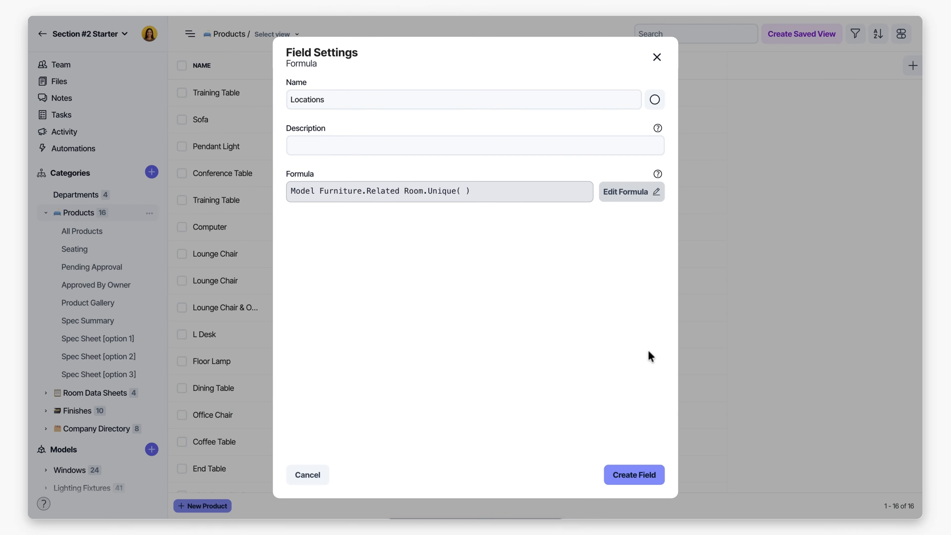
{"action": "left_click", "coordinate": [623, 477]}
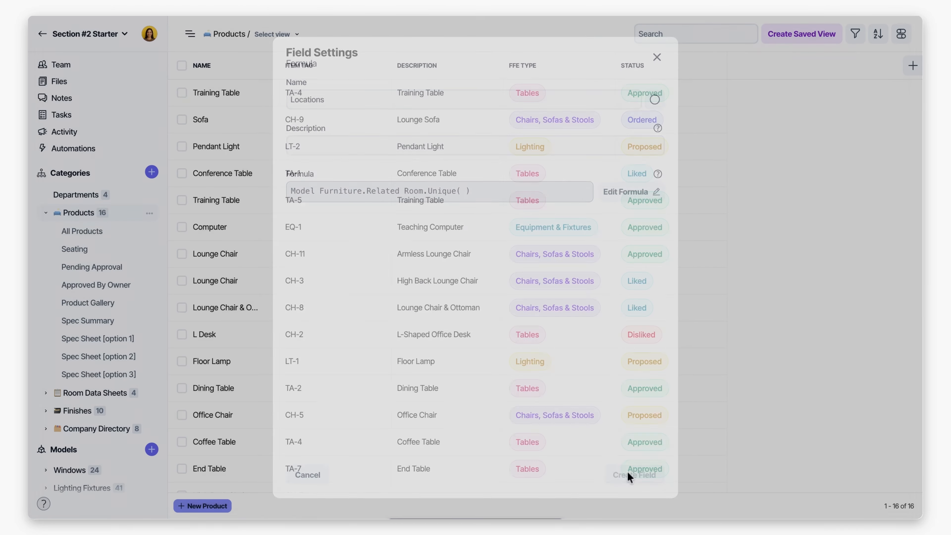
Step: Enable the Locations field as a column in the Products table and widen that column
{"action": "left_click", "coordinate": [901, 34]}
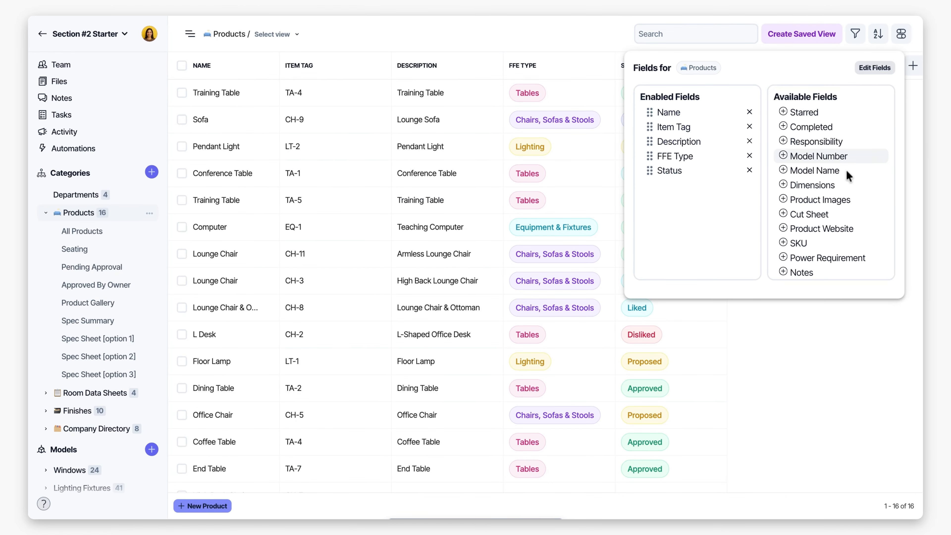
{"action": "scroll", "coordinate": [844, 176], "scroll_direction": "down", "scroll_amount": 5}
{"action": "scroll", "coordinate": [843, 179], "scroll_direction": "down", "scroll_amount": 3}
{"action": "left_click", "coordinate": [783, 267]}
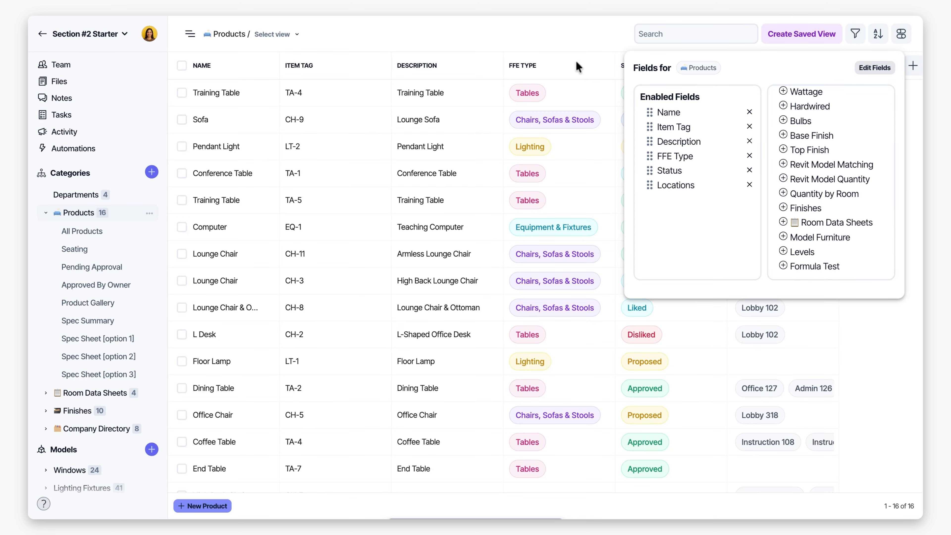
{"action": "left_click", "coordinate": [568, 31]}
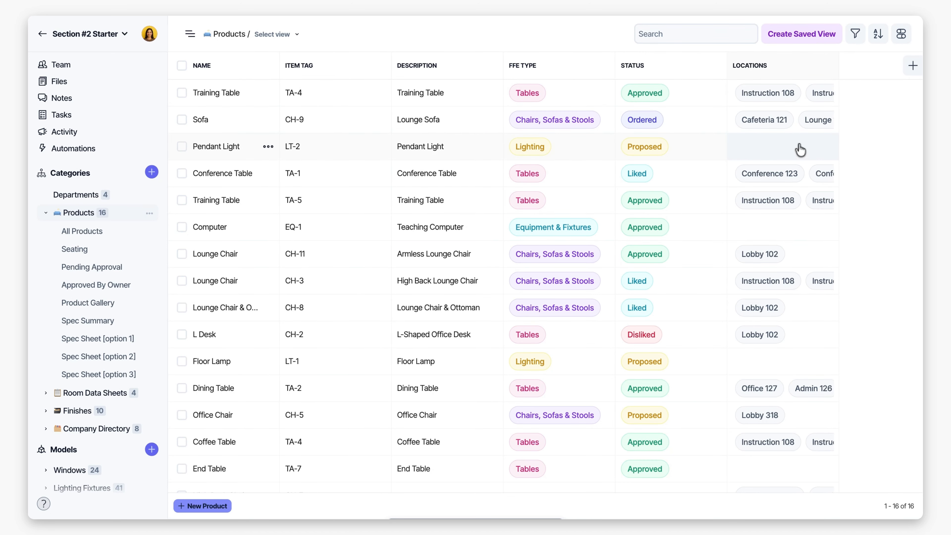
{"action": "left_click_drag", "start_coordinate": [838, 63], "coordinate": [913, 78]}
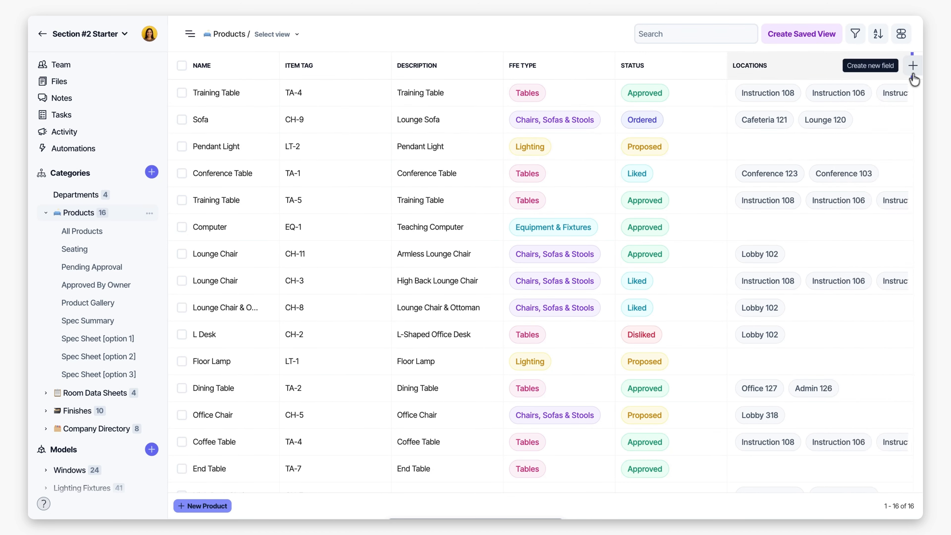
Step: Open the first Training Table record (TA-4) and set its Locations list format to Show Quantity
{"action": "left_click", "coordinate": [740, 98]}
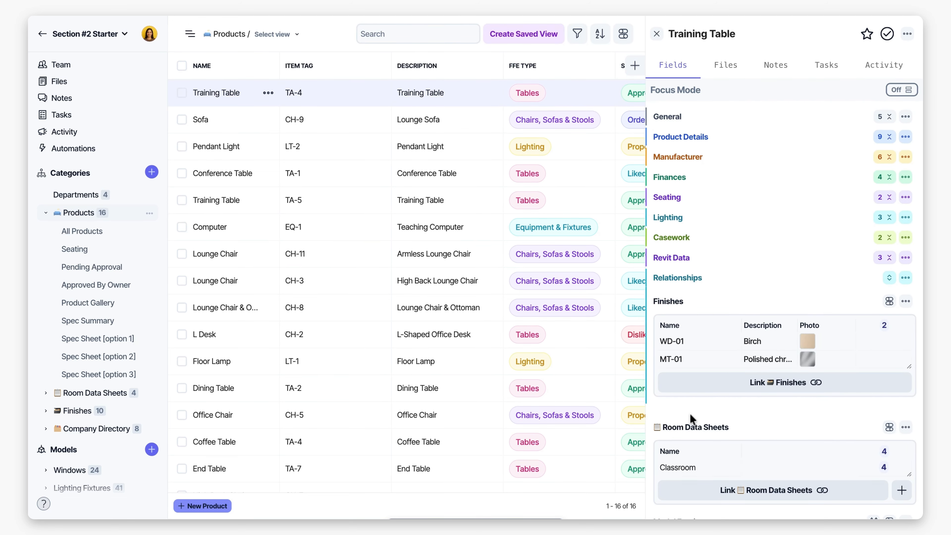
{"action": "scroll", "coordinate": [689, 413], "scroll_direction": "down", "scroll_amount": 10}
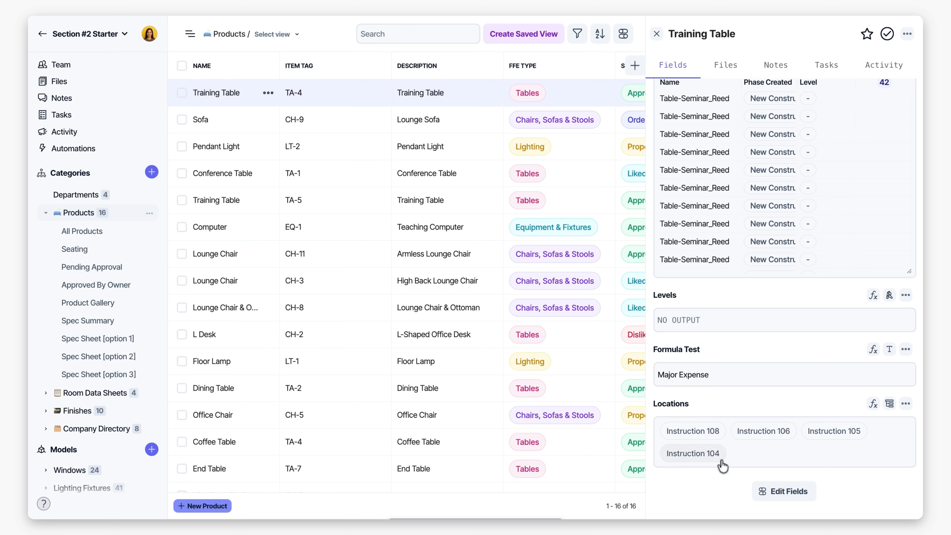
{"action": "left_click", "coordinate": [889, 404]}
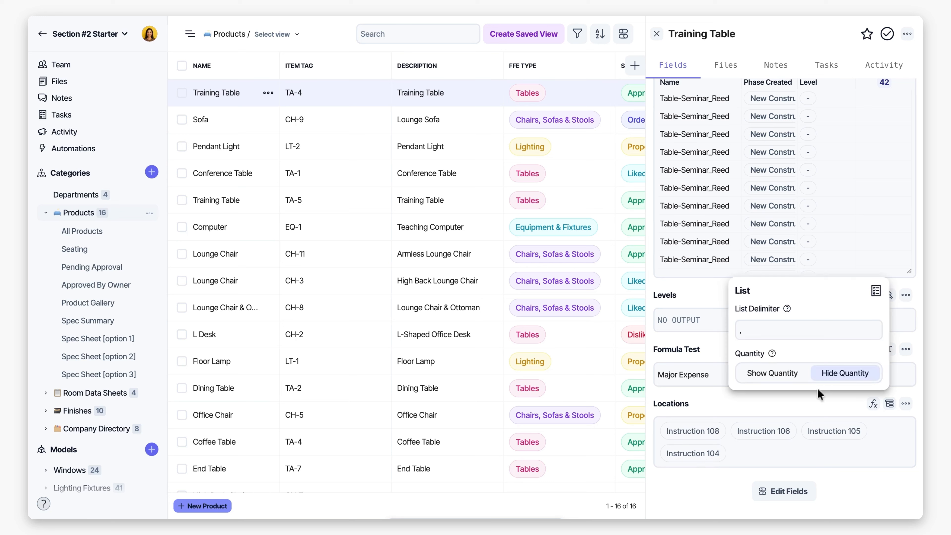
{"action": "left_click", "coordinate": [759, 373]}
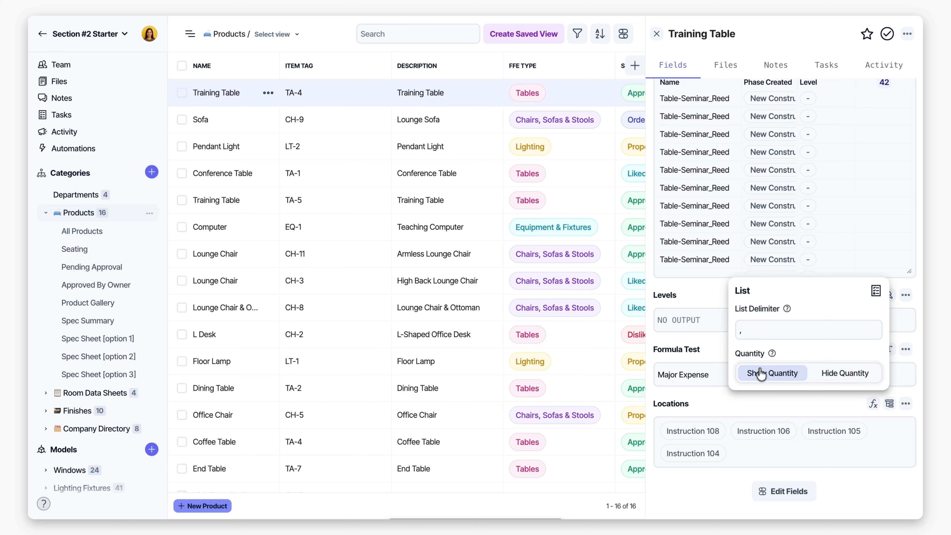
{"action": "left_click", "coordinate": [720, 414]}
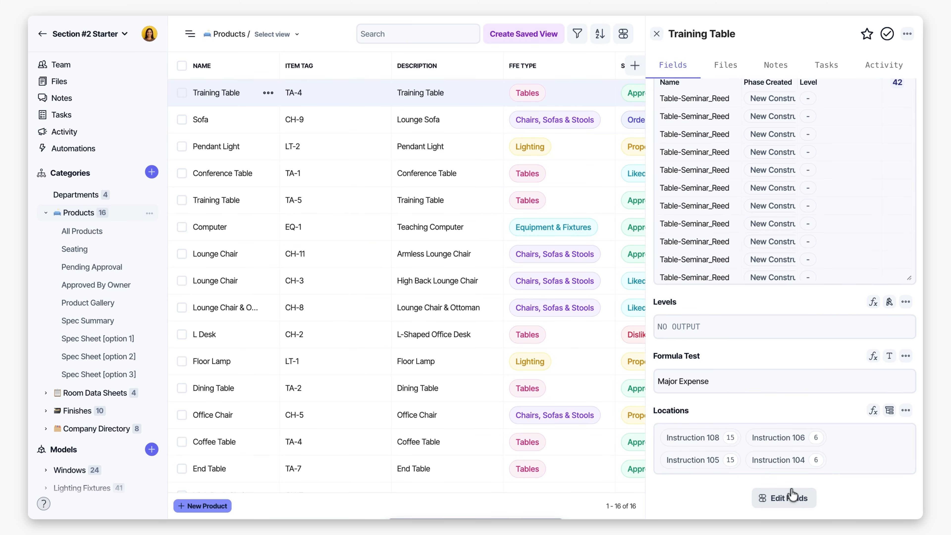
{"action": "scroll", "coordinate": [527, 339], "scroll_direction": "right", "scroll_amount": 5}
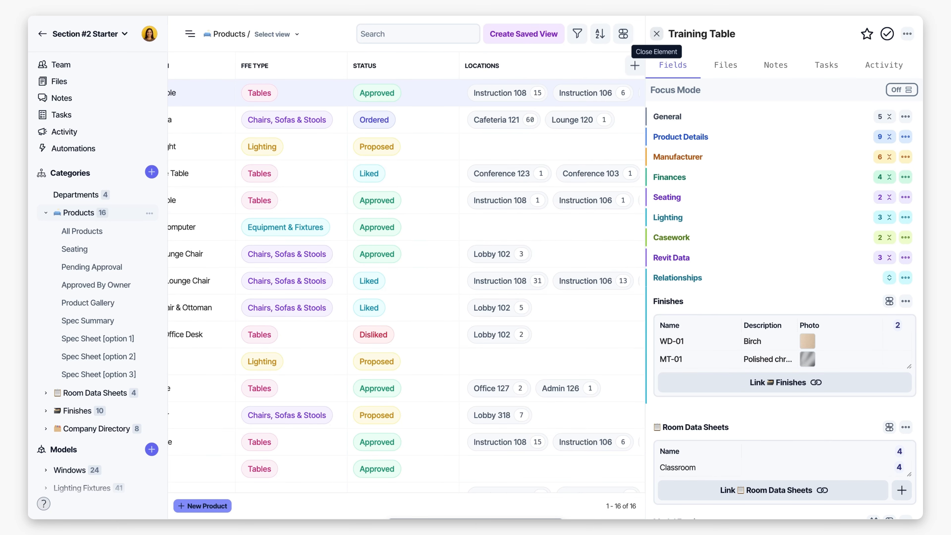
Step: Close the Training Table record, open the Support record in the Departments category and go to its field management
{"action": "left_click", "coordinate": [656, 33]}
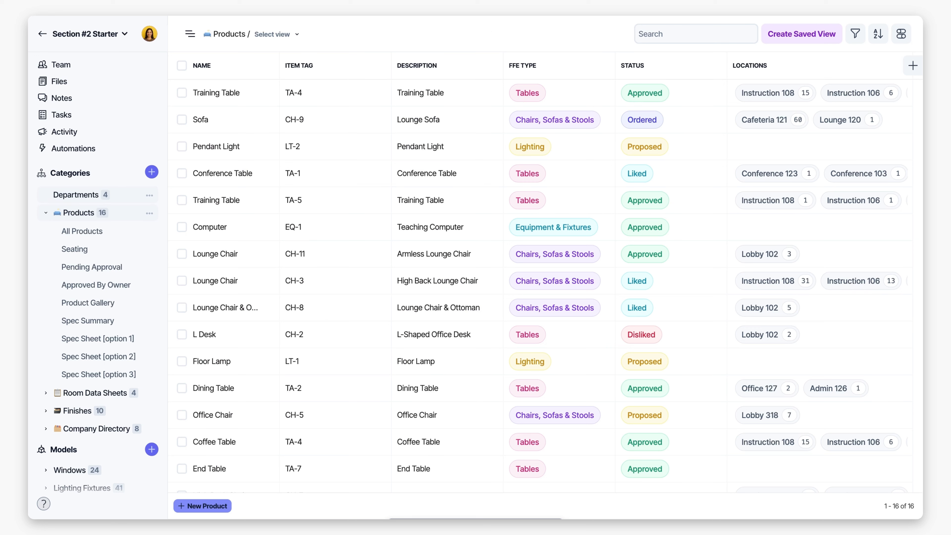
{"action": "left_click", "coordinate": [75, 195]}
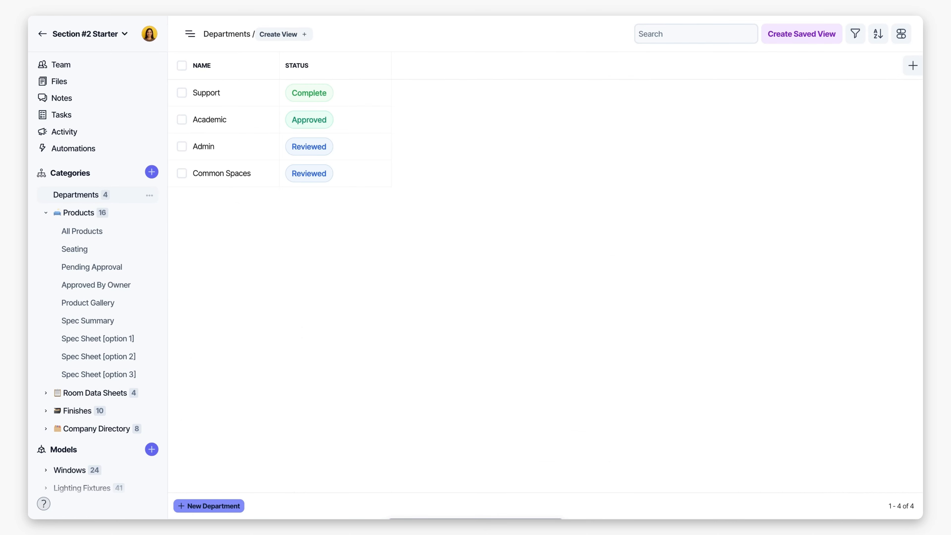
{"action": "left_click", "coordinate": [217, 95]}
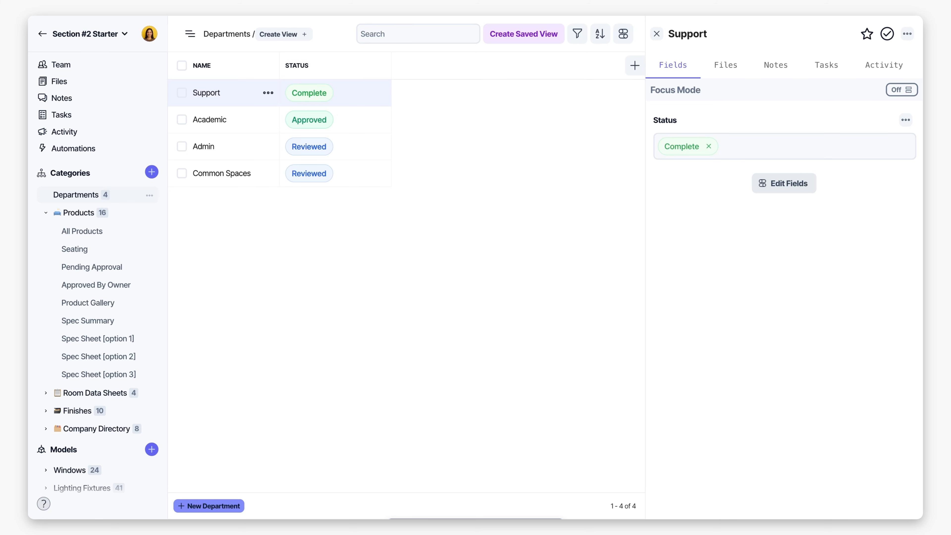
{"action": "left_click", "coordinate": [783, 183]}
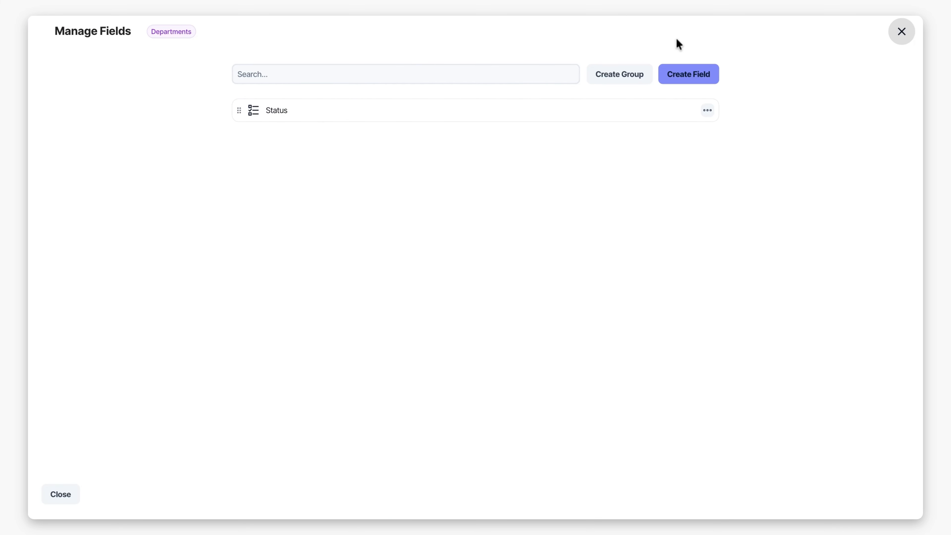
Step: Start a new Relationship field named Rooms with the Automatic type, matching from the Rooms category
{"action": "left_click", "coordinate": [682, 74]}
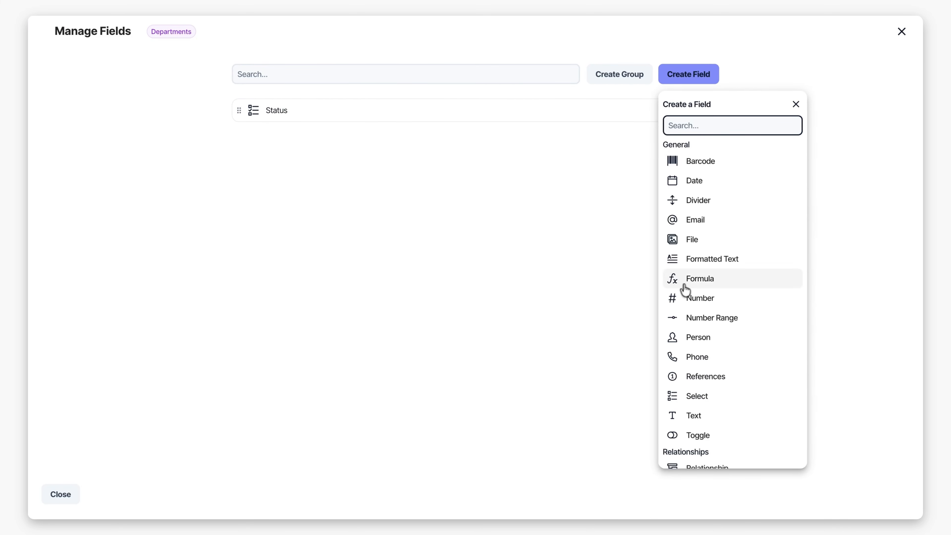
{"action": "scroll", "coordinate": [685, 291], "scroll_direction": "down", "scroll_amount": 5}
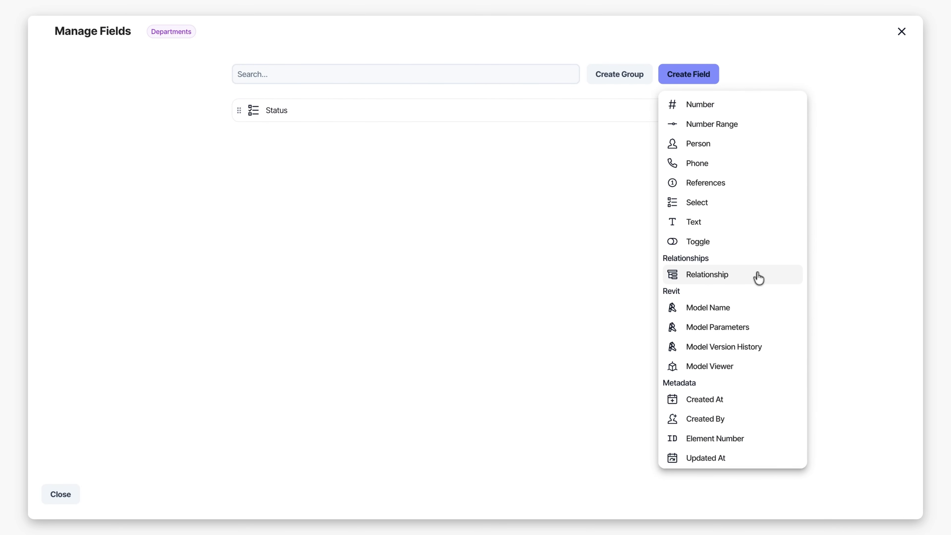
{"action": "left_click", "coordinate": [731, 281]}
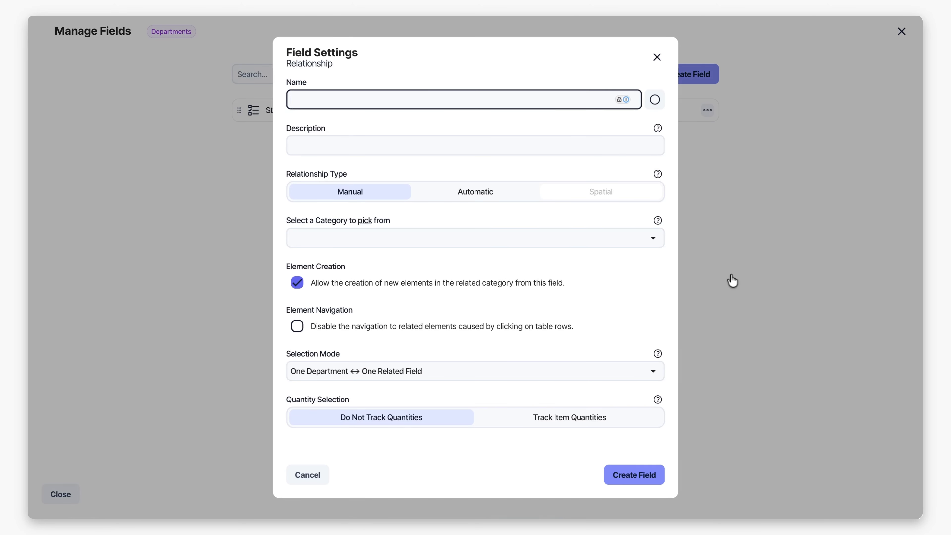
{"action": "type", "text": "Rooms"}
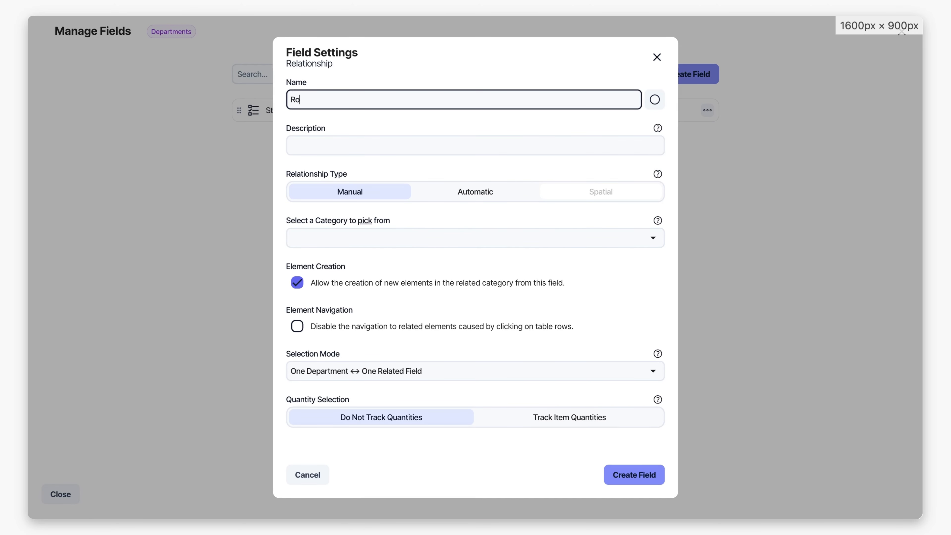
{"action": "left_click", "coordinate": [440, 199]}
{"action": "left_click", "coordinate": [392, 241]}
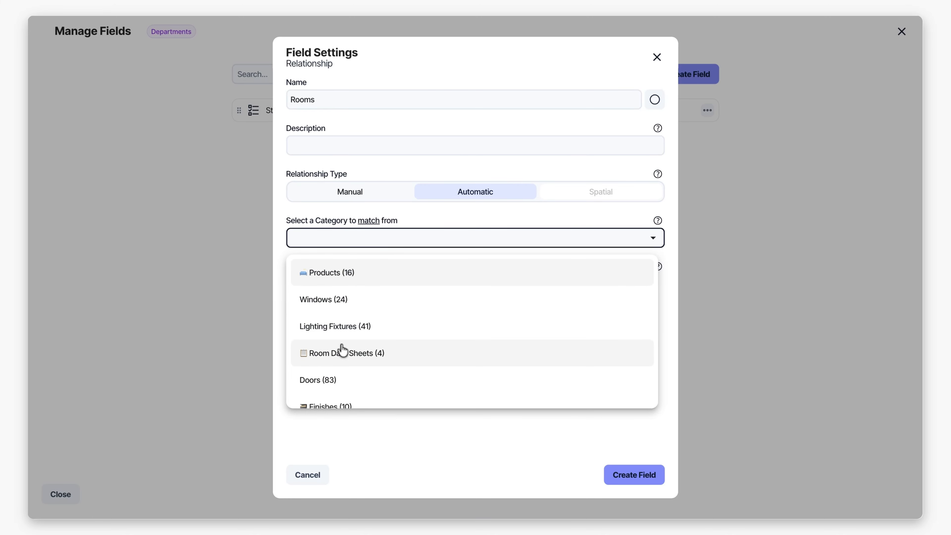
{"action": "scroll", "coordinate": [344, 350], "scroll_direction": "down", "scroll_amount": 3}
{"action": "left_click", "coordinate": [314, 397]}
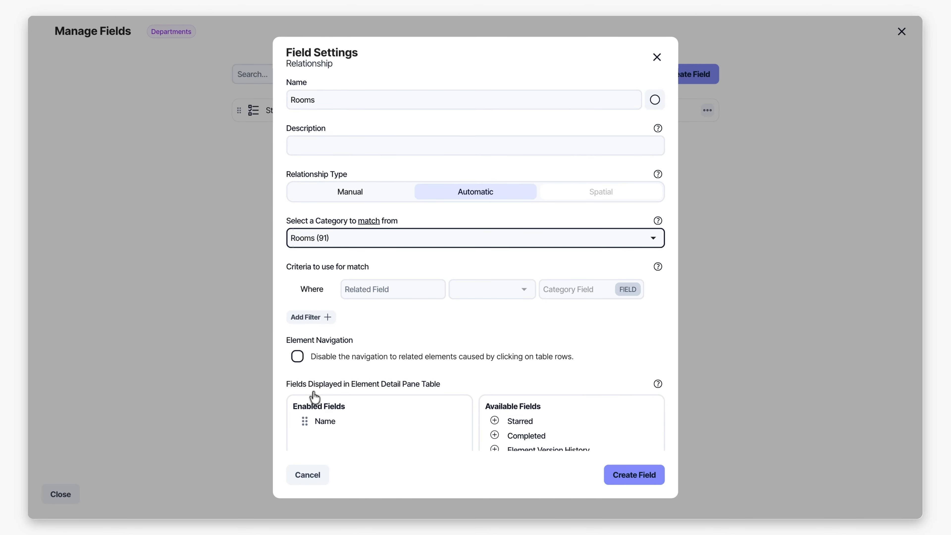
Step: Set the match criteria to the nested Department layer field Is Name, create the Rooms field and return to the Support record
{"action": "left_click", "coordinate": [373, 290]}
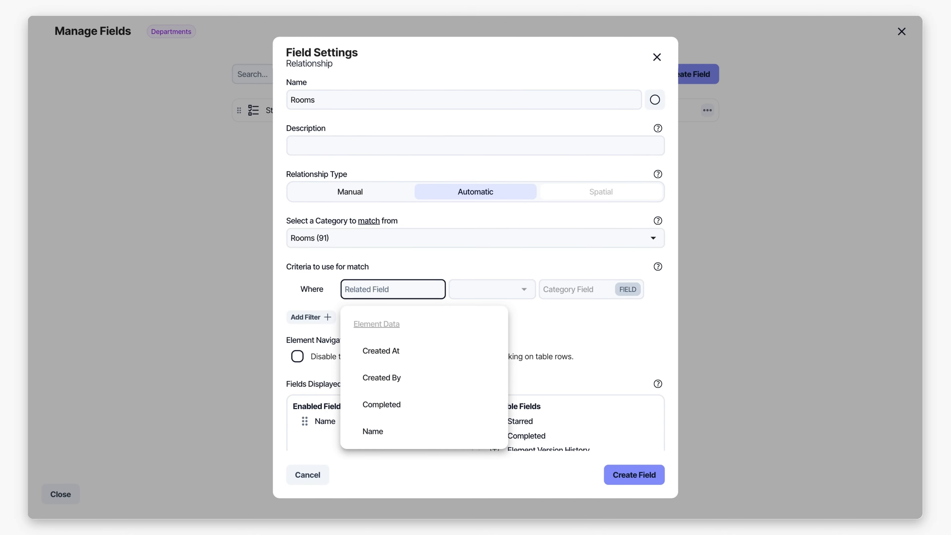
{"action": "type", "text": "dep"}
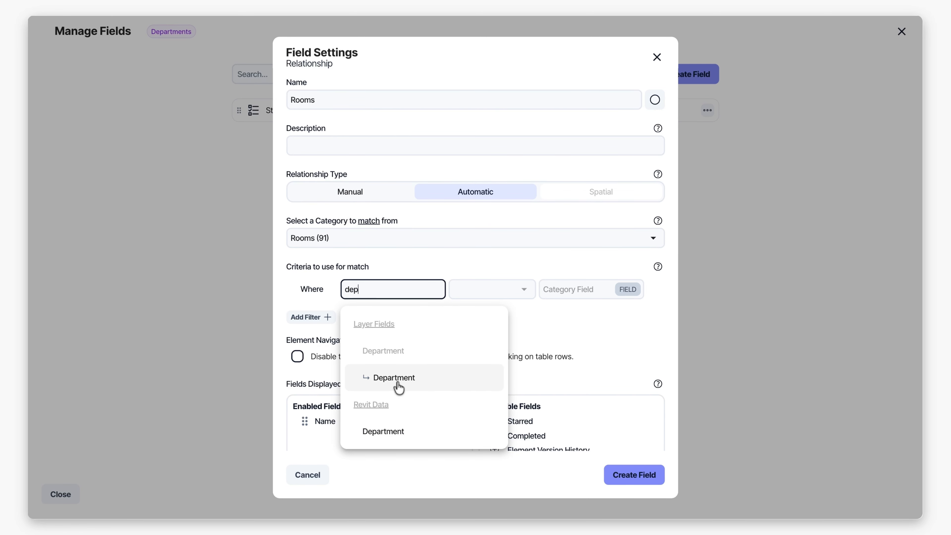
{"action": "left_click", "coordinate": [410, 383]}
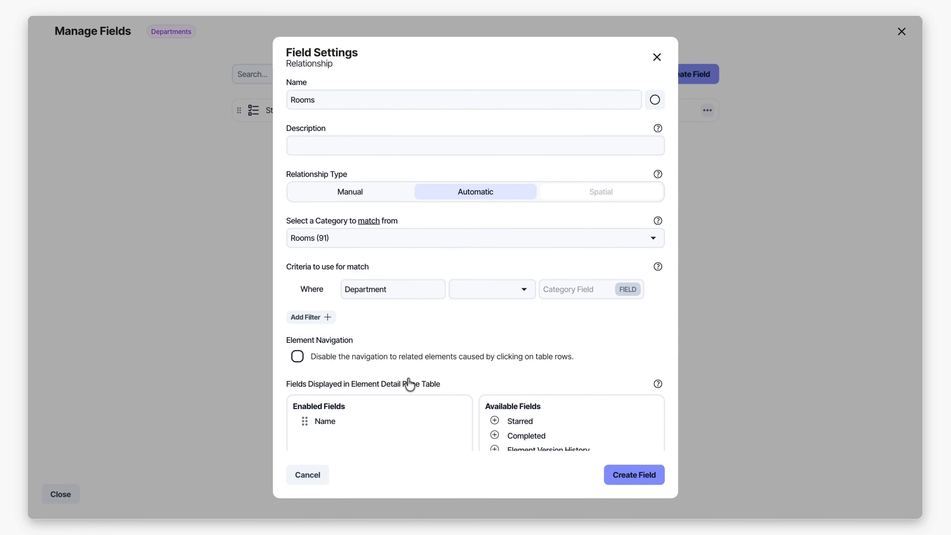
{"action": "left_click", "coordinate": [476, 297]}
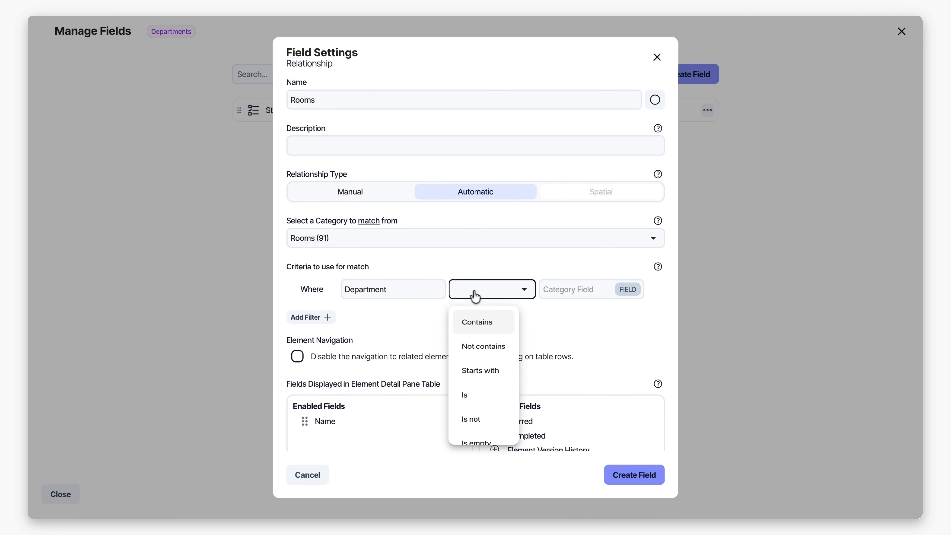
{"action": "left_click", "coordinate": [478, 410]}
{"action": "left_click", "coordinate": [578, 287]}
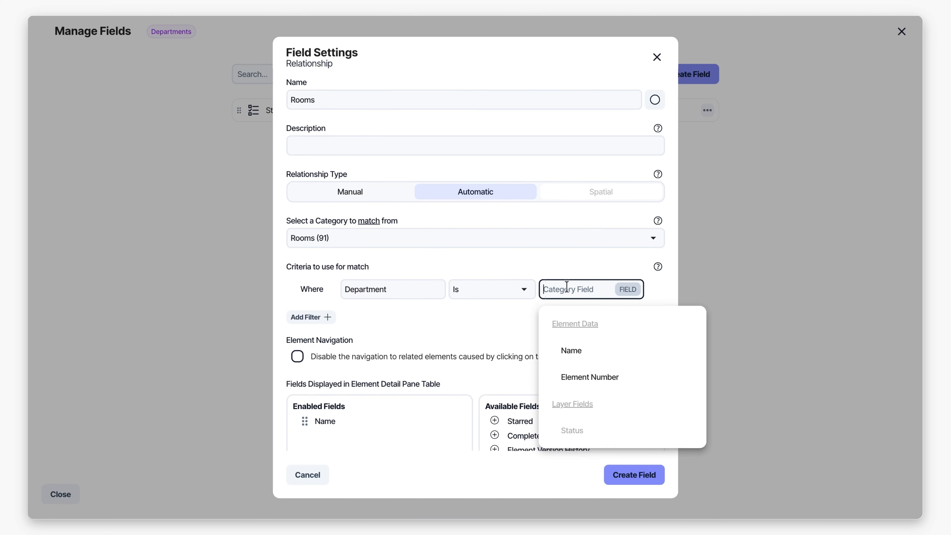
{"action": "left_click", "coordinate": [576, 357]}
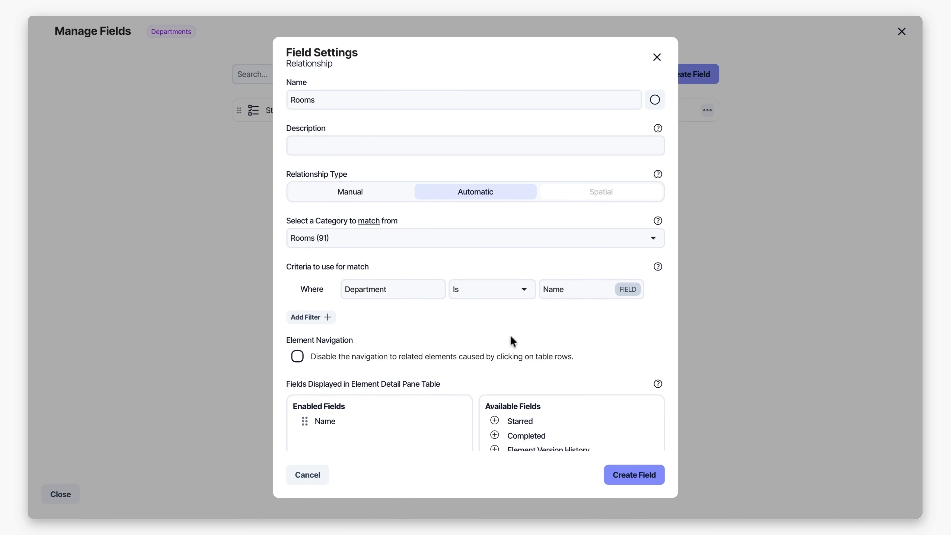
{"action": "left_click", "coordinate": [616, 474]}
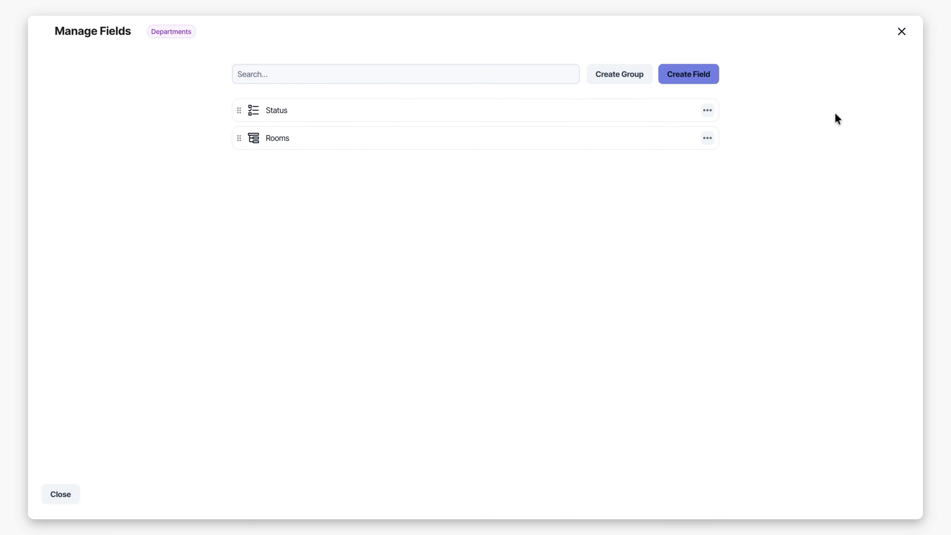
{"action": "left_click", "coordinate": [901, 32]}
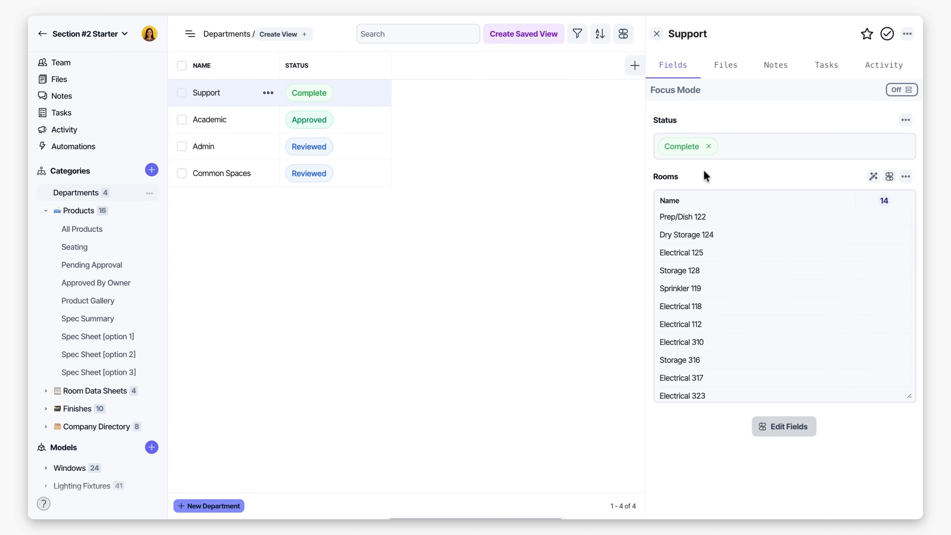
Step: Review the matched rooms in the Support, Academic, Admin and Common Spaces department records
{"action": "scroll", "coordinate": [690, 331], "scroll_direction": "down", "scroll_amount": 2}
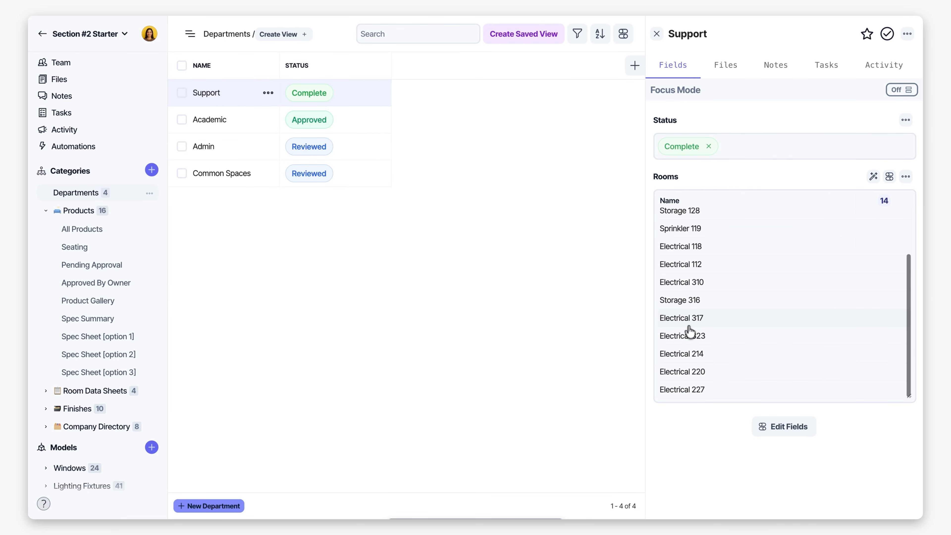
{"action": "scroll", "coordinate": [690, 331], "scroll_direction": "up", "scroll_amount": 2}
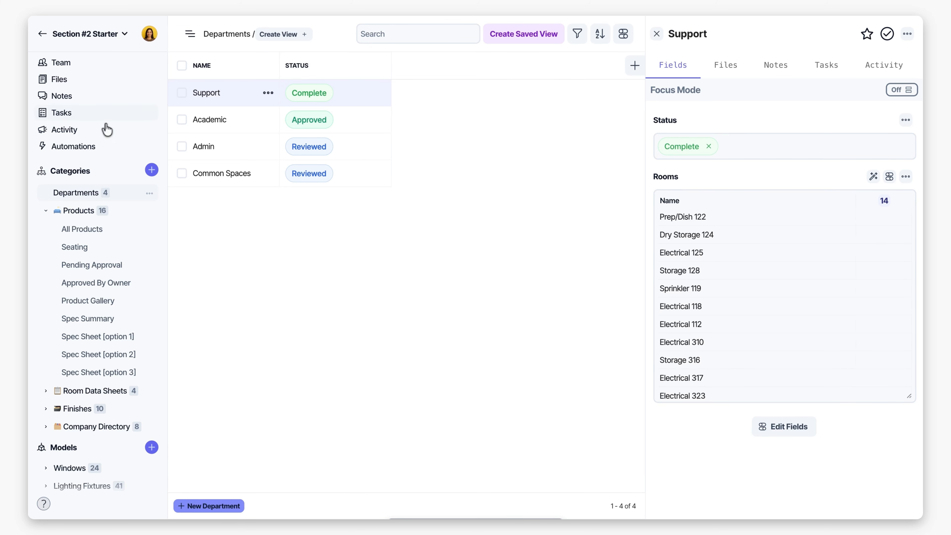
{"action": "left_click", "coordinate": [203, 122]}
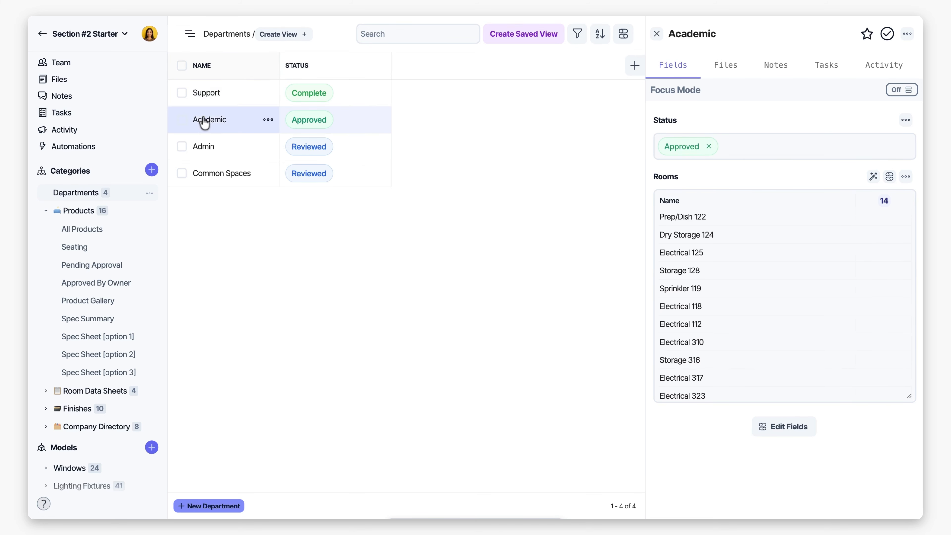
{"action": "left_click", "coordinate": [211, 152]}
{"action": "left_click", "coordinate": [216, 174]}
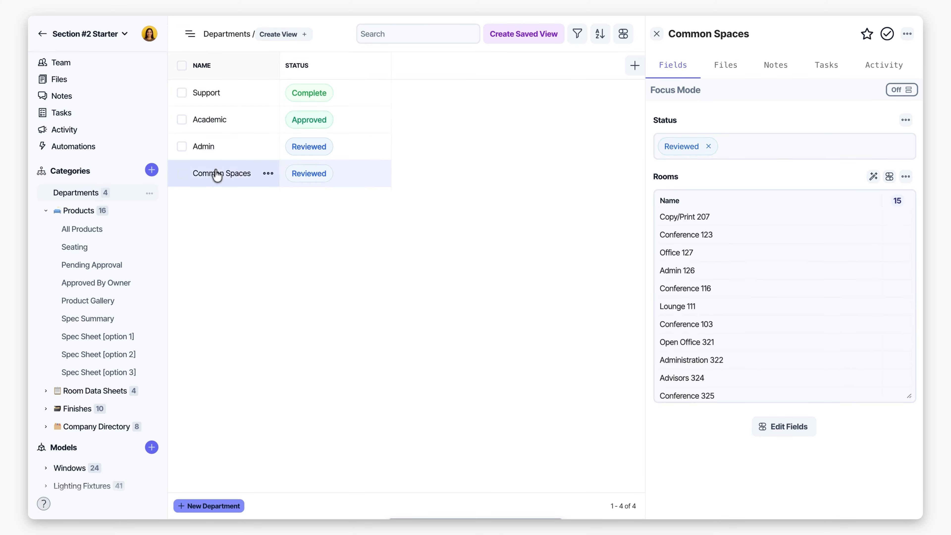
Step: Enable the Department and Area fields as columns in the Rooms table of the Common Spaces record
{"action": "left_click", "coordinate": [889, 177]}
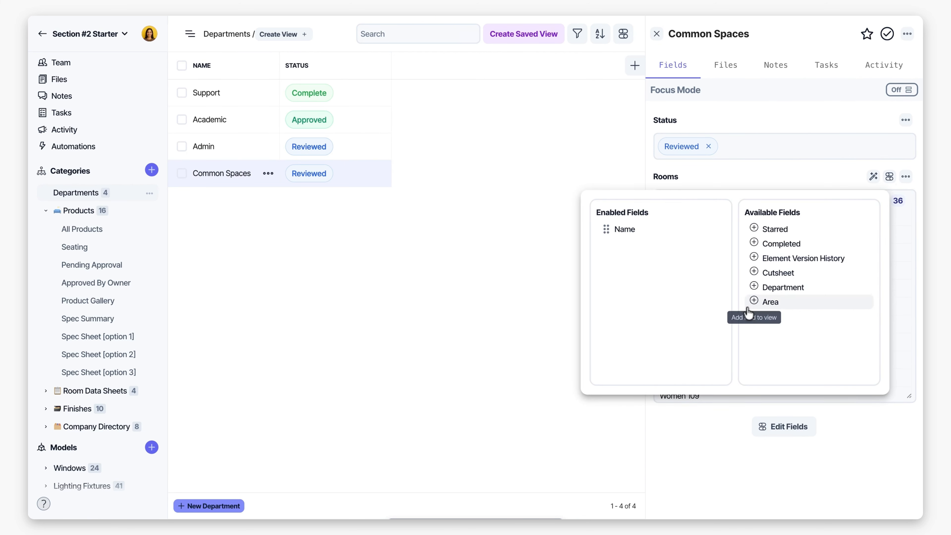
{"action": "left_click", "coordinate": [760, 283]}
{"action": "left_click", "coordinate": [734, 287]}
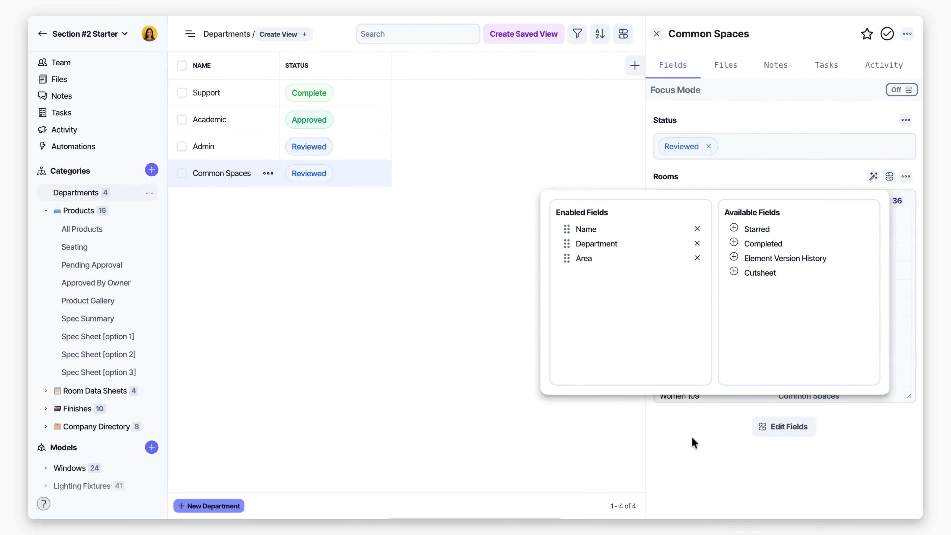
{"action": "left_click", "coordinate": [688, 469]}
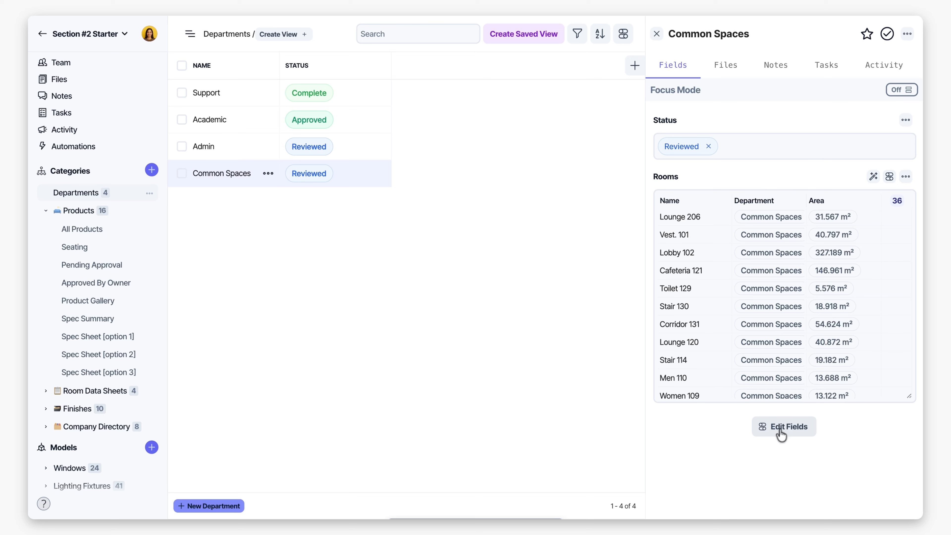
Step: Start a new Formula field for Departments and name it Dept Area
{"action": "left_click", "coordinate": [633, 66]}
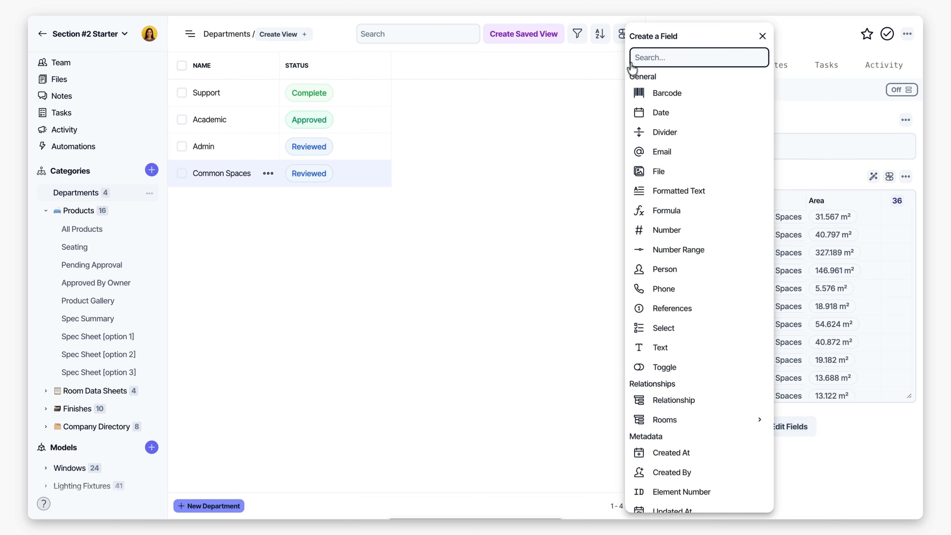
{"action": "type", "text": "for"}
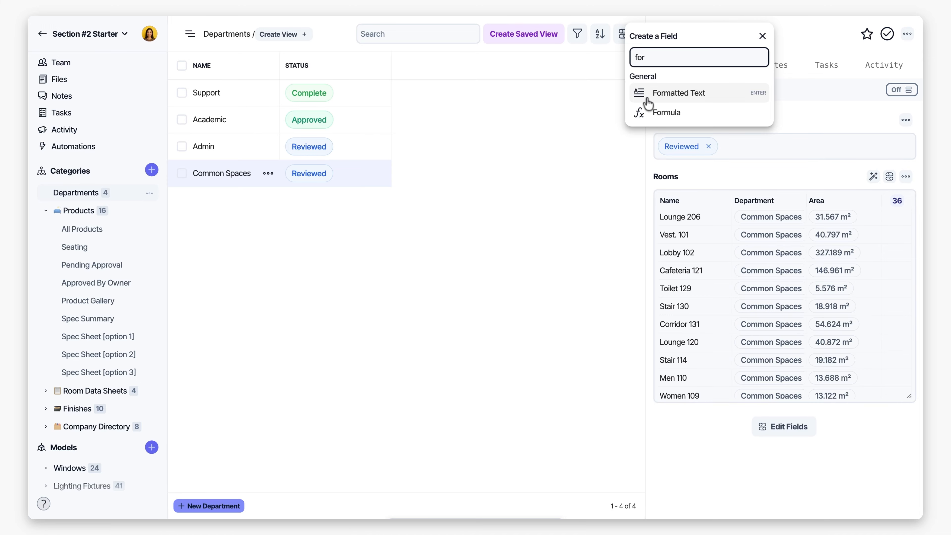
{"action": "left_click", "coordinate": [658, 111]}
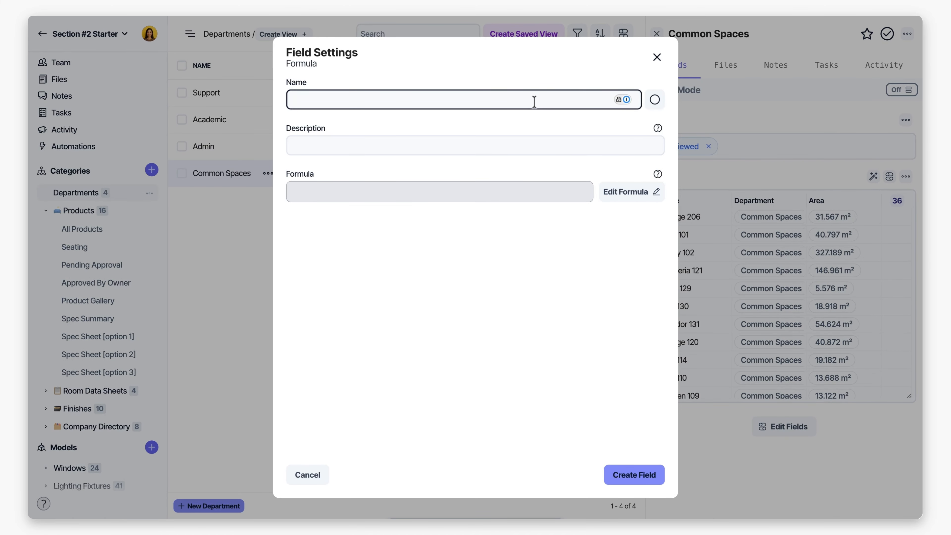
{"action": "type", "text": "Dept "}
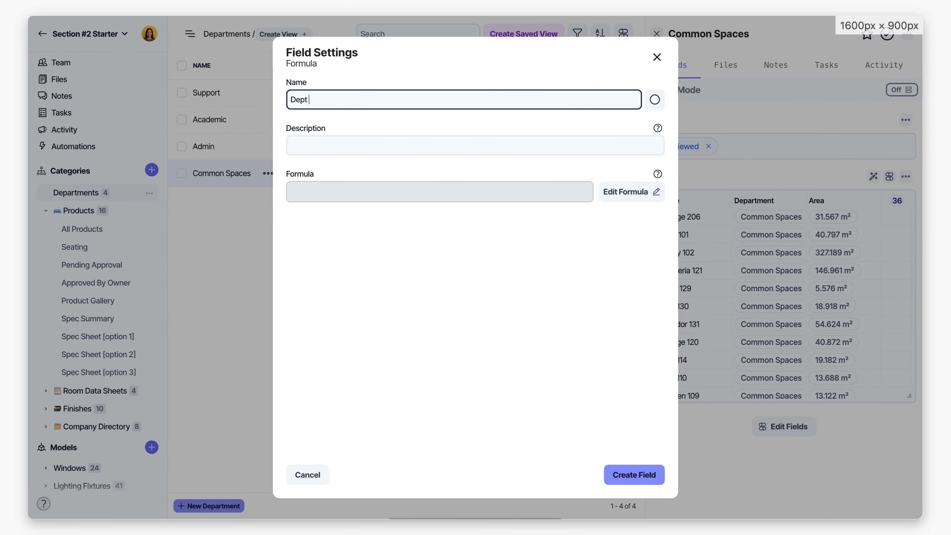
{"action": "type", "text": "Alloc"}
{"action": "key", "text": "BackSpace"}
{"action": "key", "text": "BackSpace"}
{"action": "key", "text": "BackSpace"}
{"action": "key", "text": "BackSpace"}
{"action": "type", "text": "rea"}
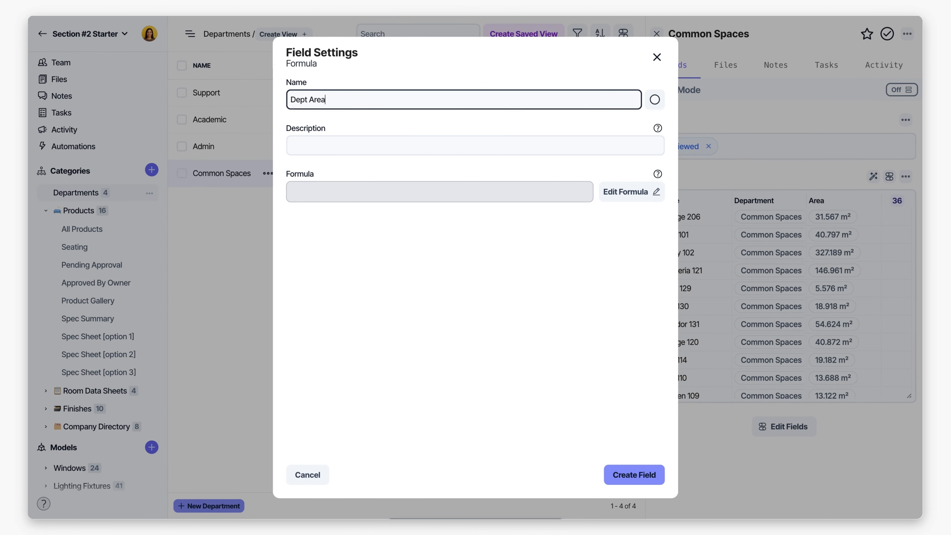
Step: Open the formula editor for the Dept Area field, enlarge it and add ROOMS as the first formula node
{"action": "left_click", "coordinate": [621, 191]}
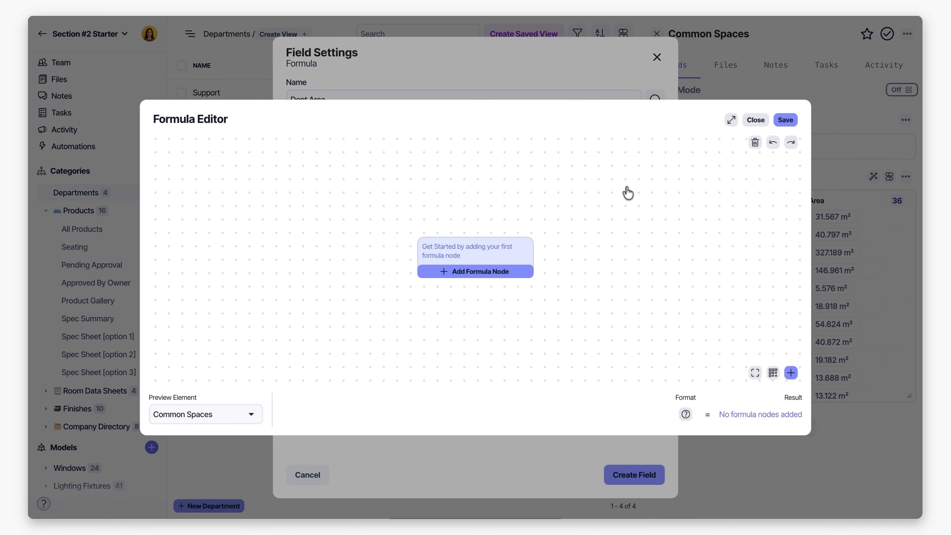
{"action": "left_click", "coordinate": [729, 121]}
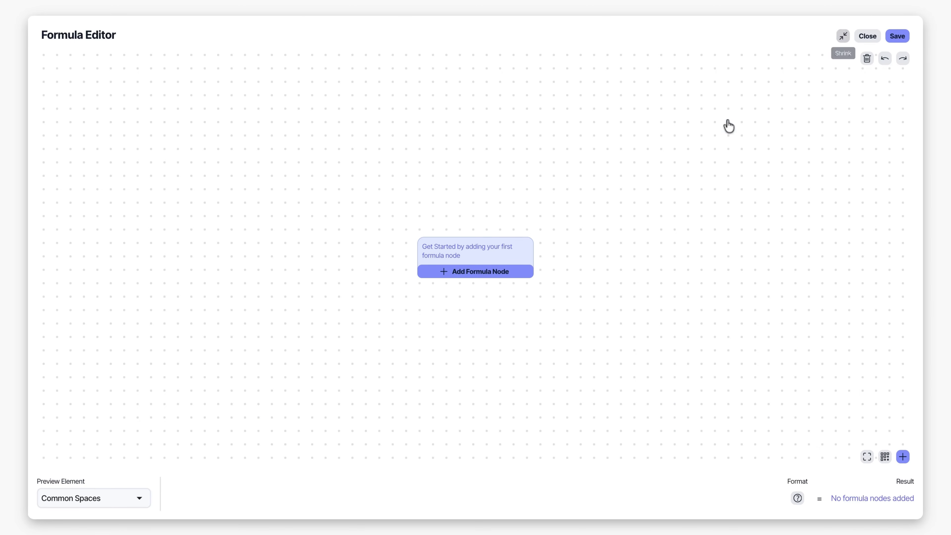
{"action": "left_click", "coordinate": [470, 277]}
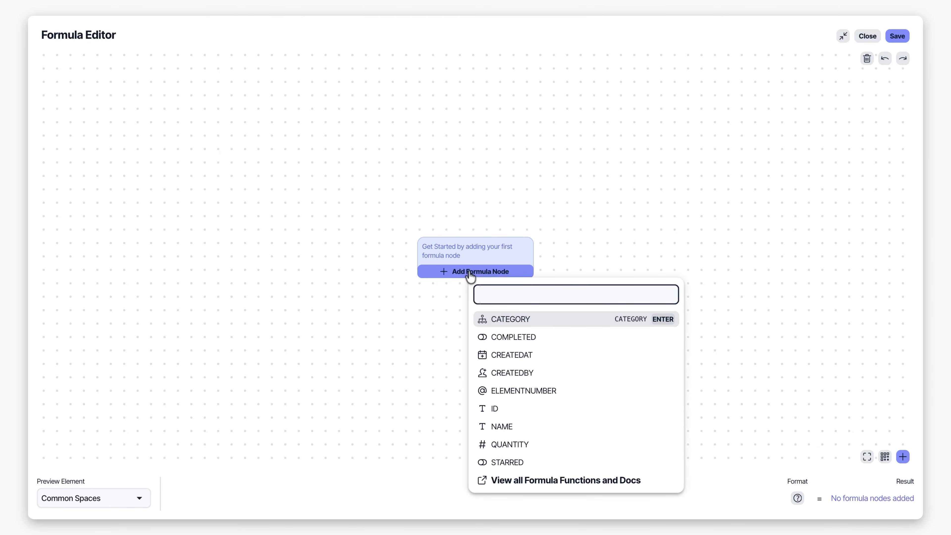
{"action": "type", "text": "roo"}
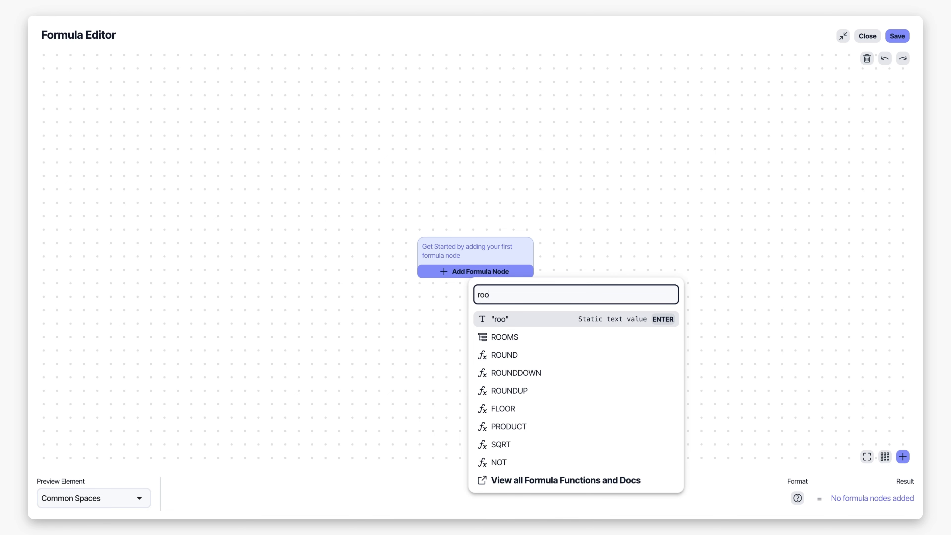
{"action": "key", "text": "Down"}
{"action": "key", "text": "Return"}
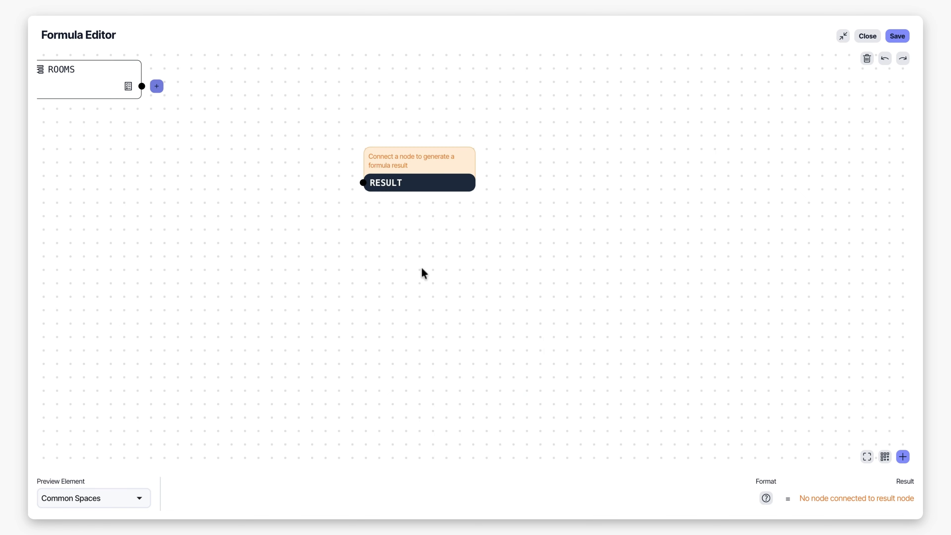
Step: Add an AREA node to the output of the ROOMS node in the Dept Area formula
{"action": "left_click_drag", "start_coordinate": [325, 156], "coordinate": [336, 206]}
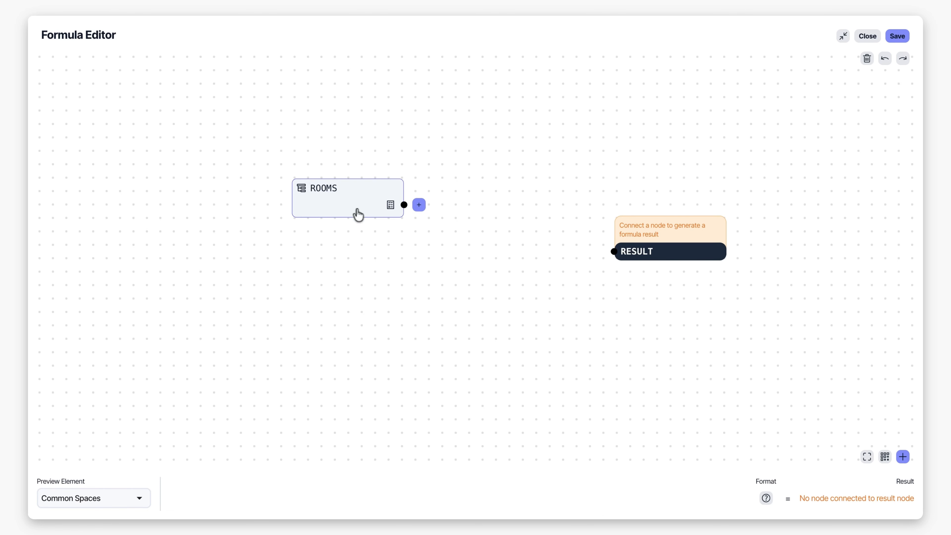
{"action": "mouse_move", "coordinate": [390, 209]}
{"action": "left_click", "coordinate": [418, 205]}
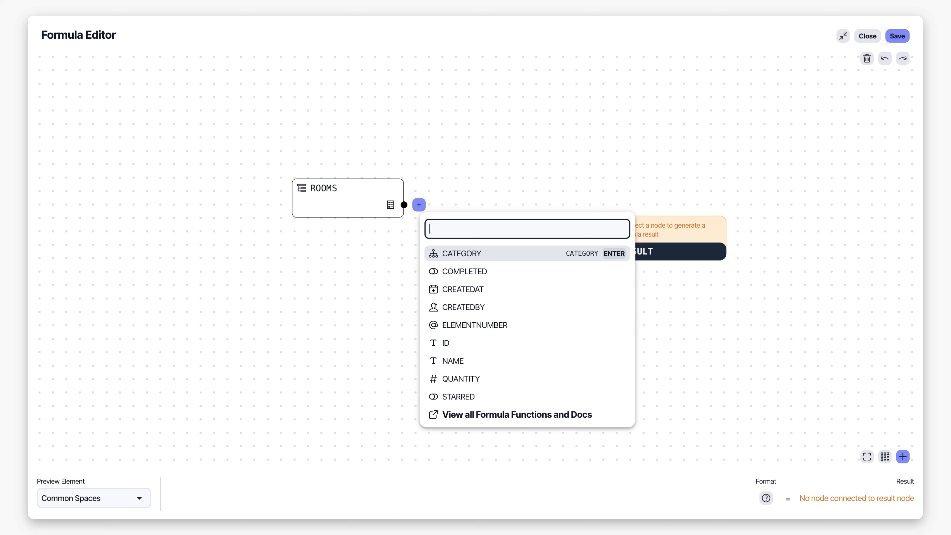
{"action": "type", "text": "area"}
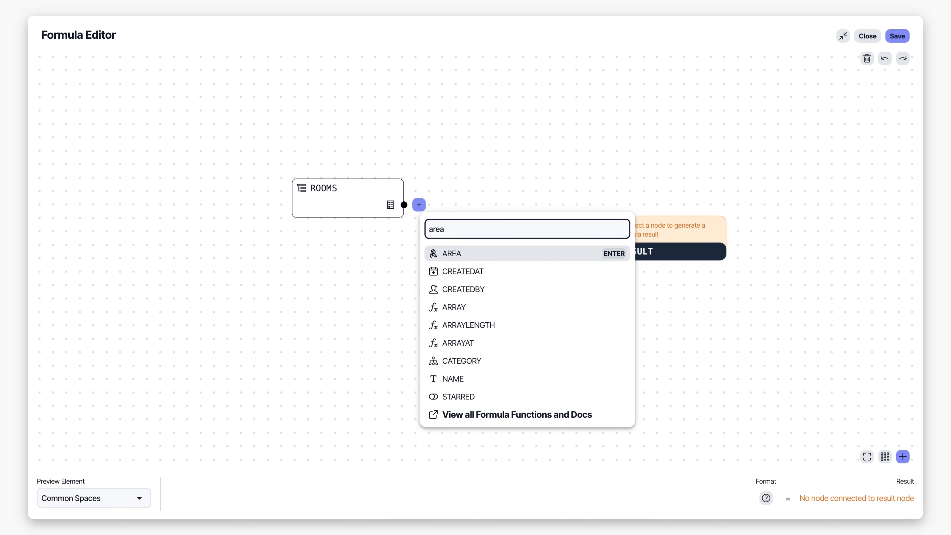
{"action": "key", "text": "Return"}
Step: Chain a SCALAR node to the output of the AREA node
{"action": "mouse_move", "coordinate": [524, 230]}
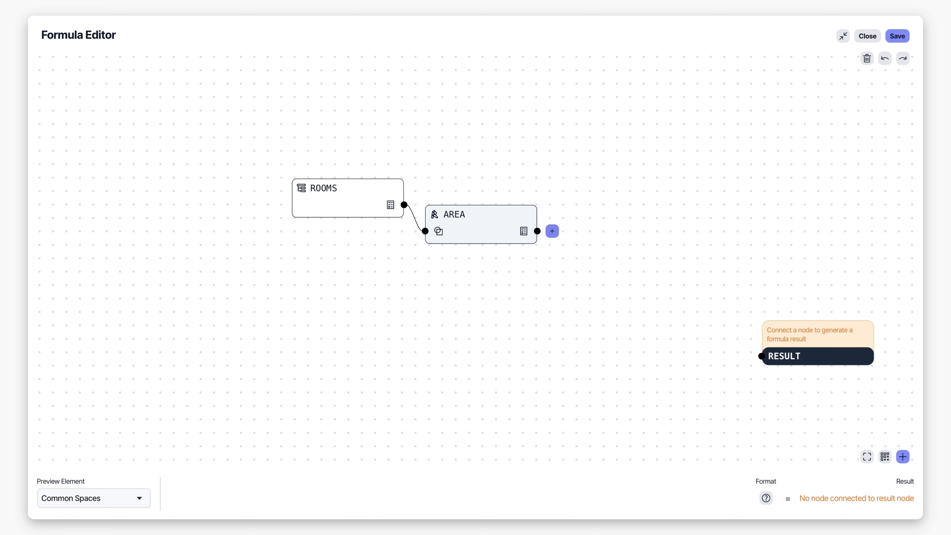
{"action": "mouse_move", "coordinate": [522, 233]}
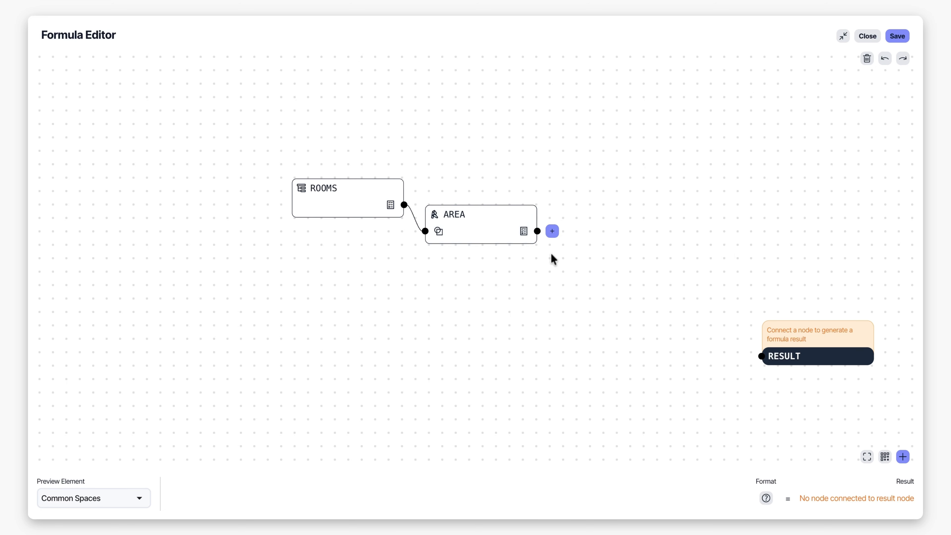
{"action": "left_click", "coordinate": [552, 232]}
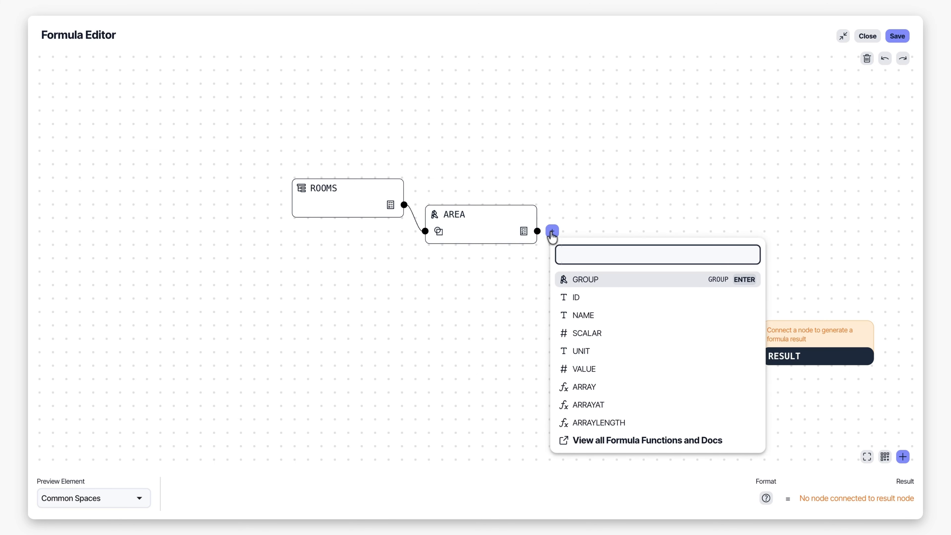
{"action": "scroll", "coordinate": [578, 391], "scroll_direction": "down", "scroll_amount": 2}
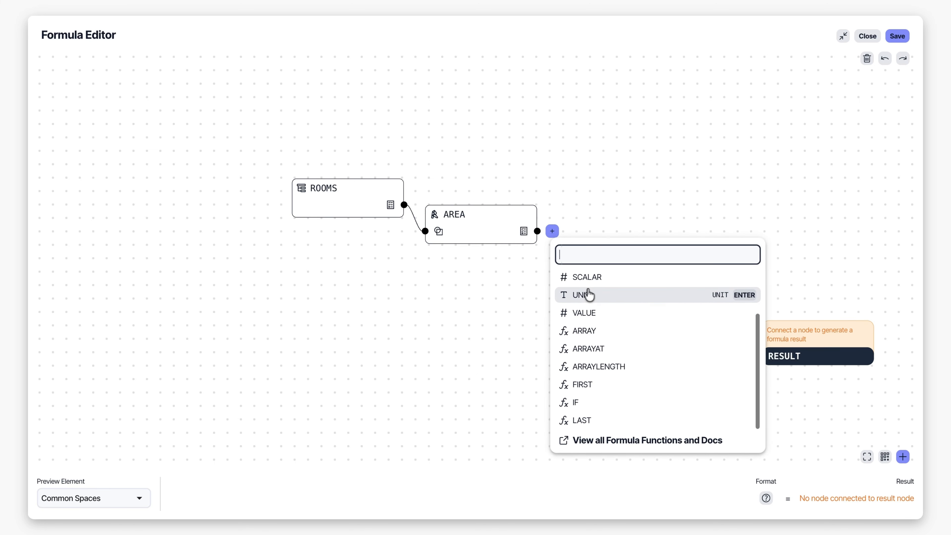
{"action": "scroll", "coordinate": [591, 294], "scroll_direction": "up", "scroll_amount": 2}
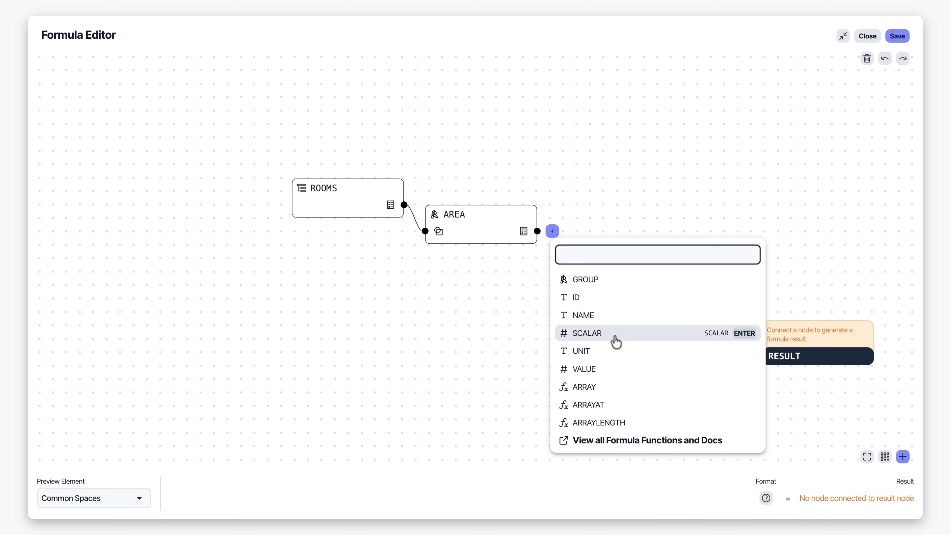
{"action": "left_click", "coordinate": [638, 339]}
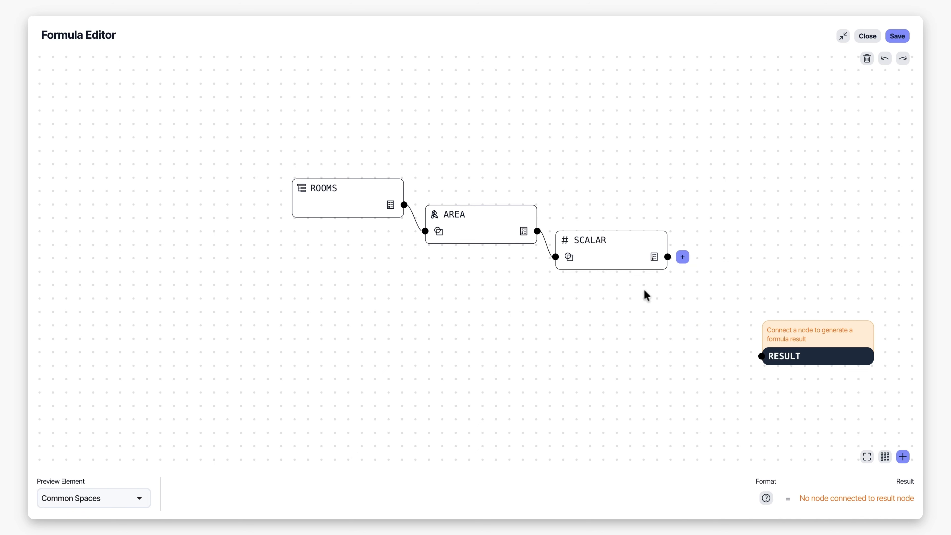
Step: Add a SUM node after SCALAR and connect its output to the RESULT node
{"action": "mouse_move", "coordinate": [655, 257]}
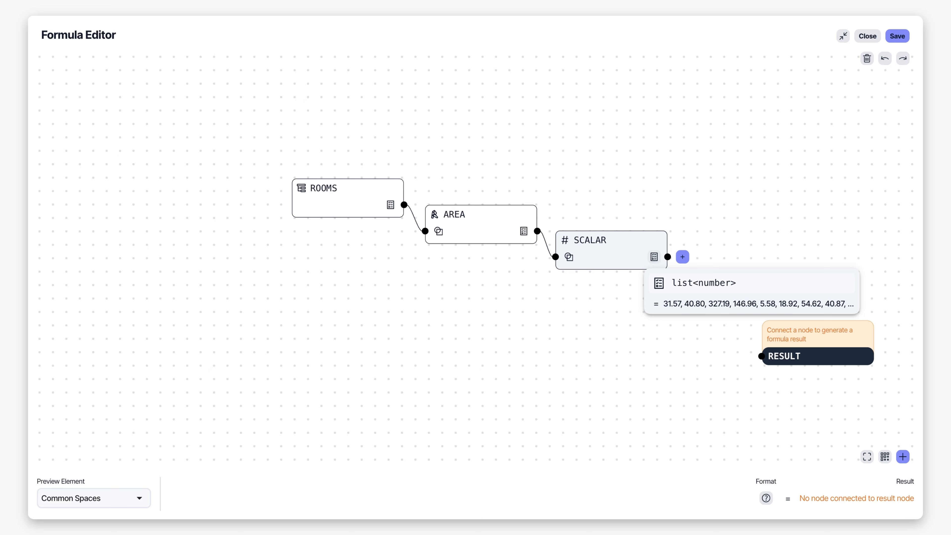
{"action": "left_click", "coordinate": [682, 257]}
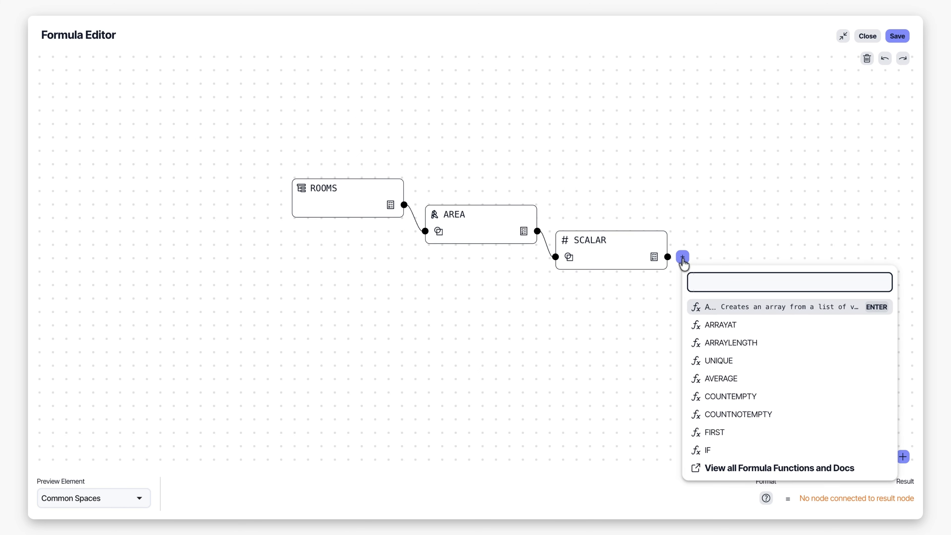
{"action": "type", "text": "sum"}
{"action": "key", "text": "Return"}
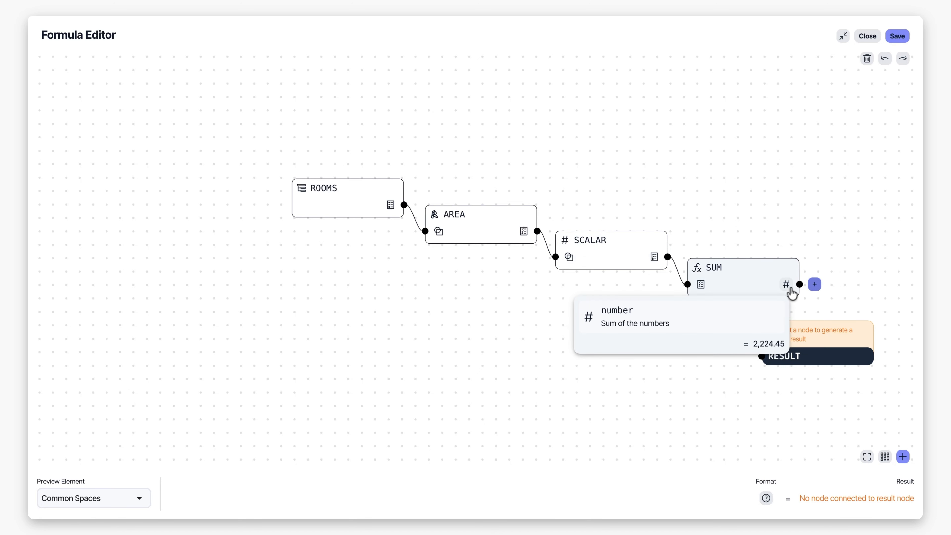
{"action": "left_click_drag", "start_coordinate": [799, 284], "coordinate": [759, 357]}
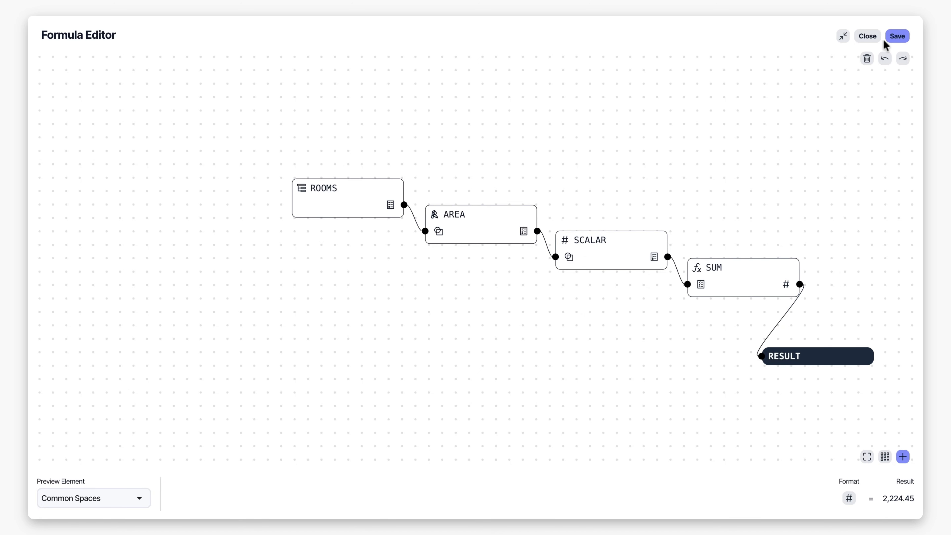
Step: Save the formula, create the Dept Area field and check the enabled fields for Departments
{"action": "left_click", "coordinate": [896, 37]}
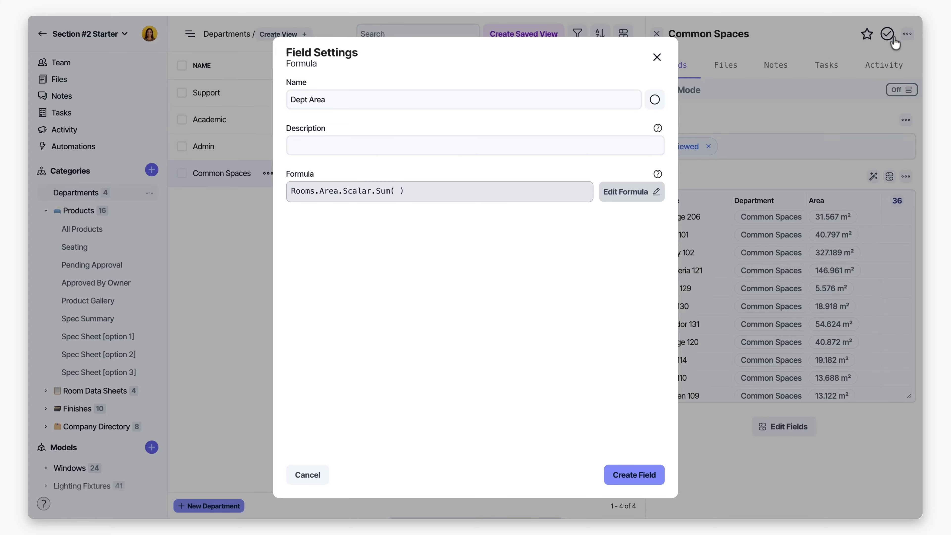
{"action": "left_click", "coordinate": [626, 475]}
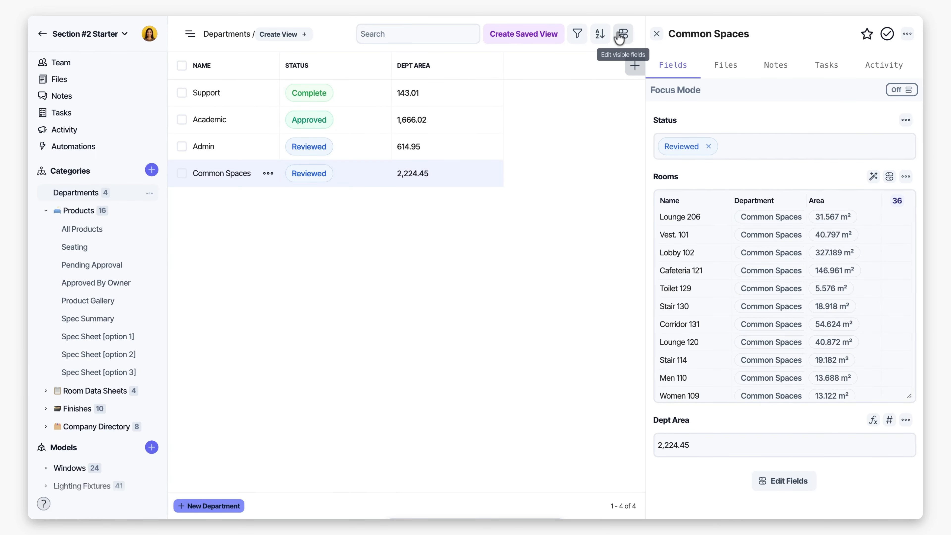
{"action": "left_click", "coordinate": [622, 35]}
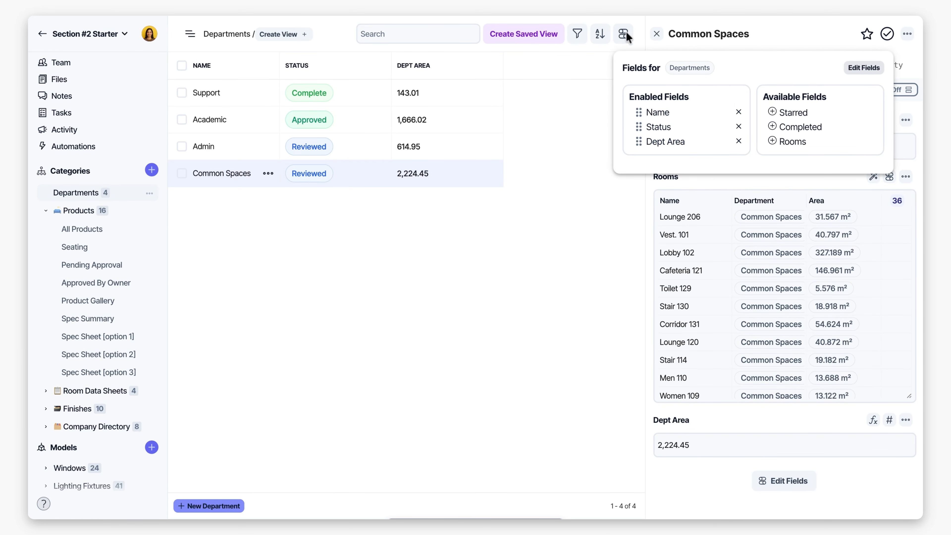
{"action": "left_click", "coordinate": [539, 116]}
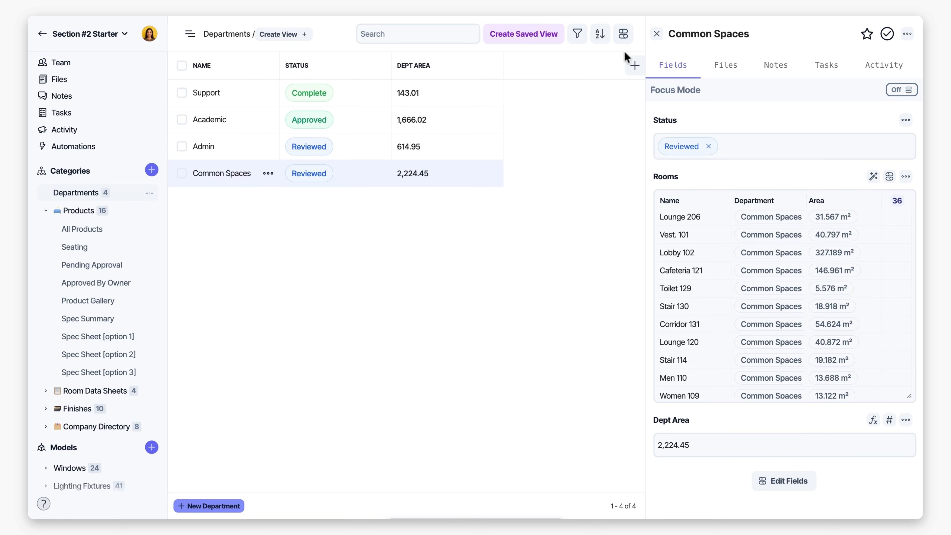
Step: Start another Formula field for Departments and name it Estimated FF&E Cost
{"action": "left_click", "coordinate": [633, 66]}
{"action": "left_click", "coordinate": [664, 216]}
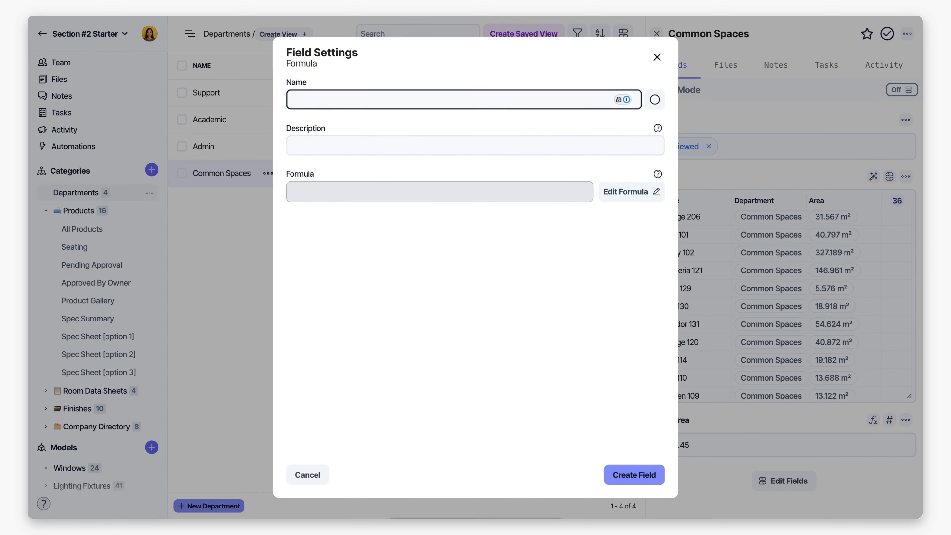
{"action": "type", "text": "Estim"}
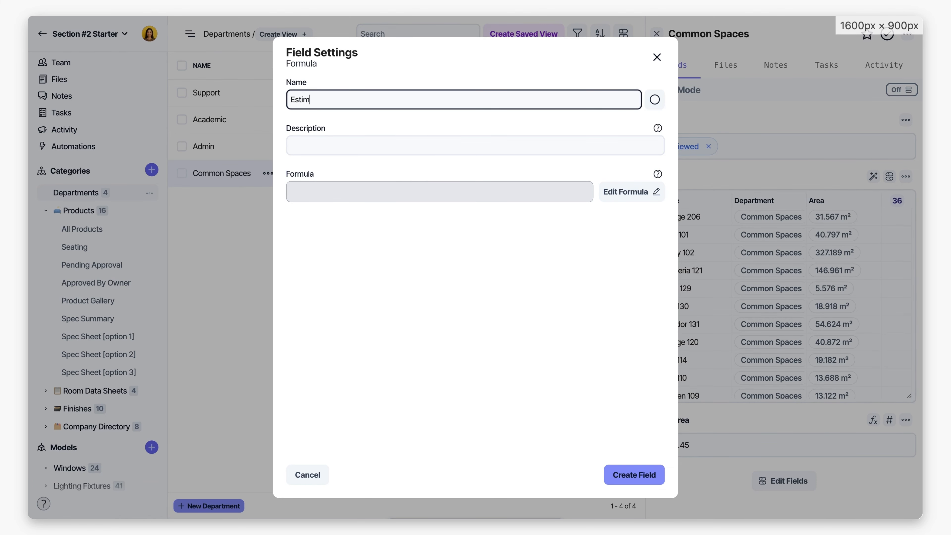
{"action": "type", "text": "ated FF&"}
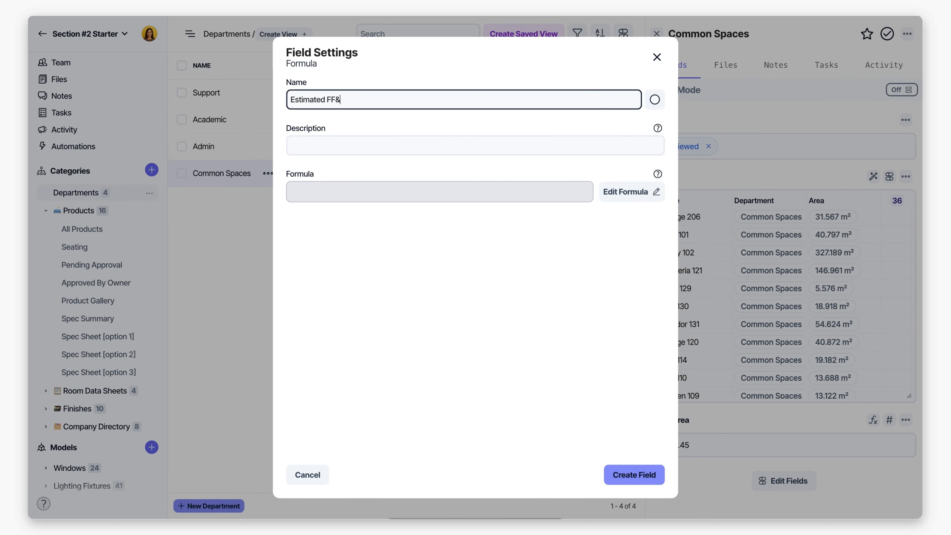
{"action": "type", "text": "E Cost"}
Step: Open the formula editor for Estimated FF&E Cost, enlarge it and add ROOMS as the first formula node
{"action": "left_click", "coordinate": [624, 204]}
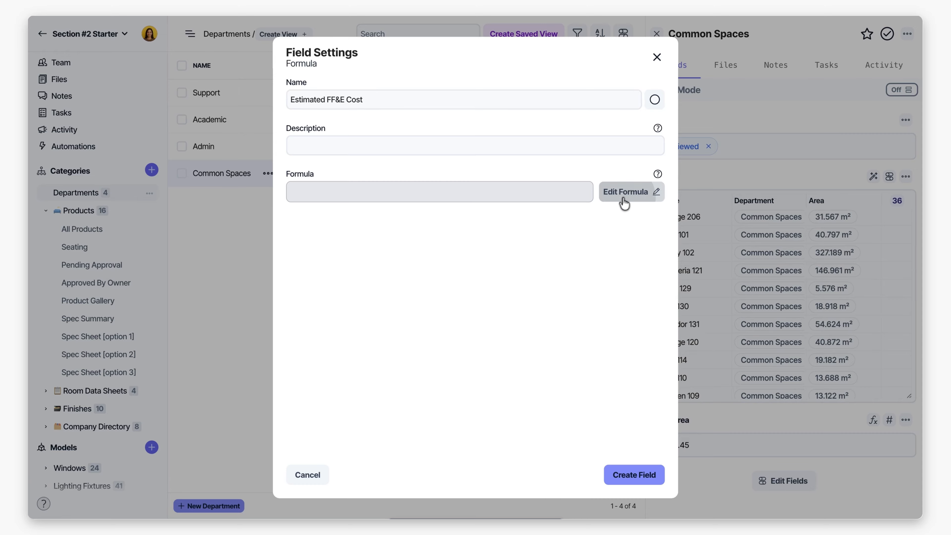
{"action": "left_click", "coordinate": [729, 120]}
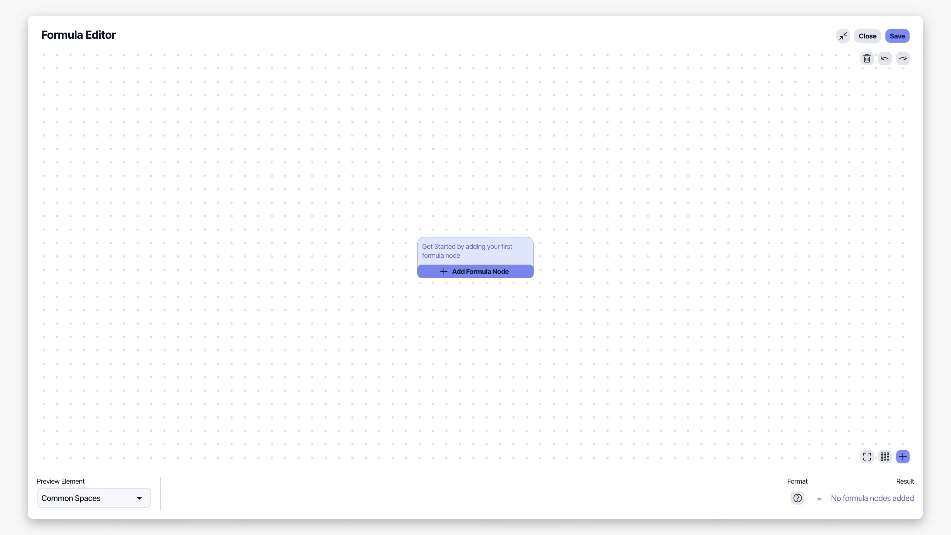
{"action": "left_click", "coordinate": [468, 271]}
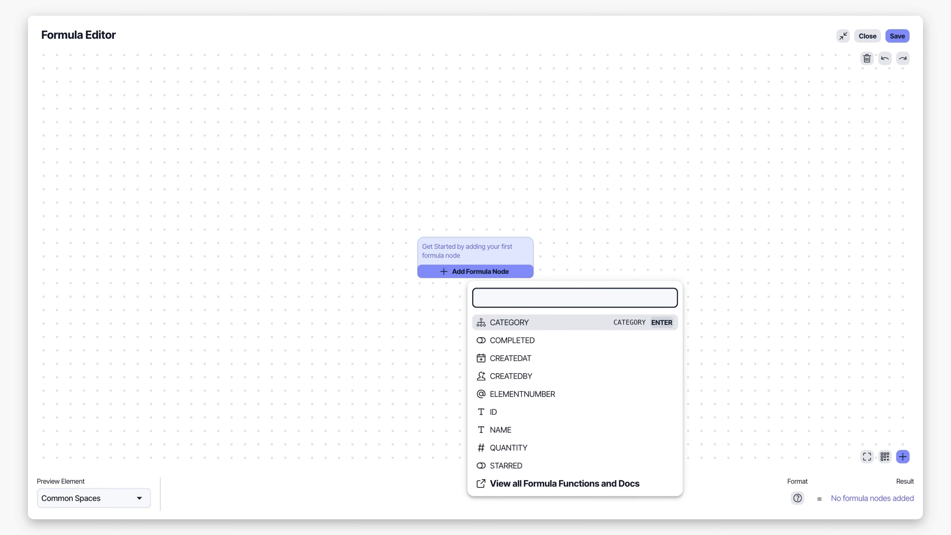
{"action": "type", "text": "room"}
{"action": "key", "text": "Down"}
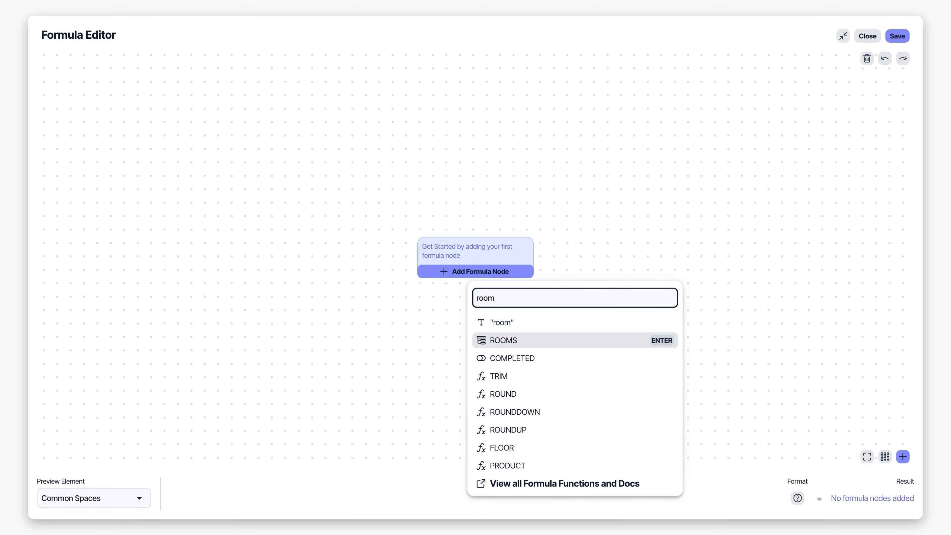
{"action": "left_click", "coordinate": [528, 343]}
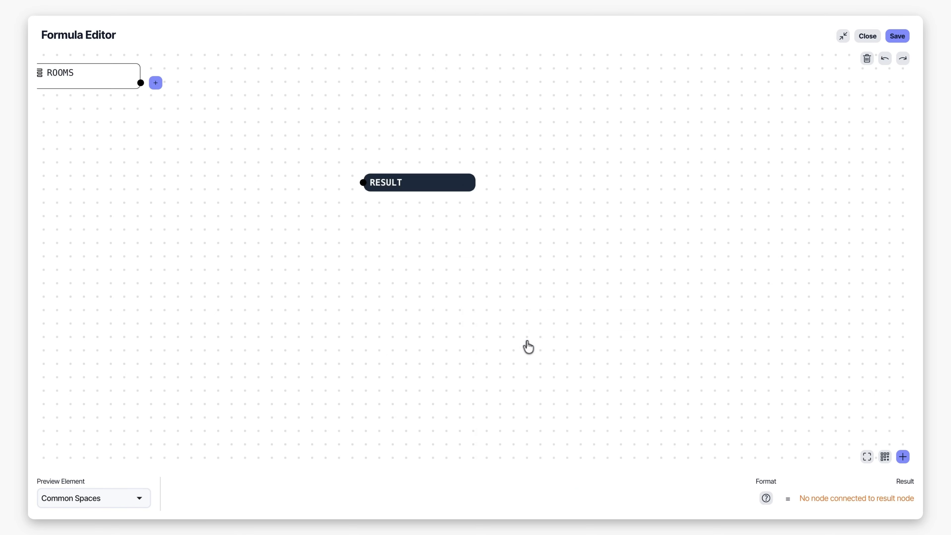
Step: Move the ROOMS node farther from RESULT to make space and chain a RELATED FURNITURE node to its output
{"action": "left_click_drag", "start_coordinate": [231, 202], "coordinate": [456, 244]}
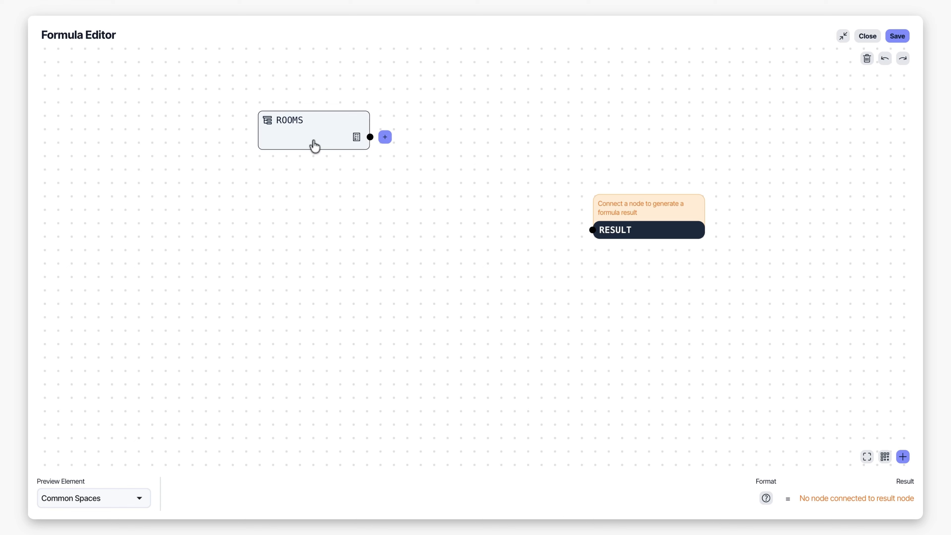
{"action": "mouse_move", "coordinate": [355, 140]}
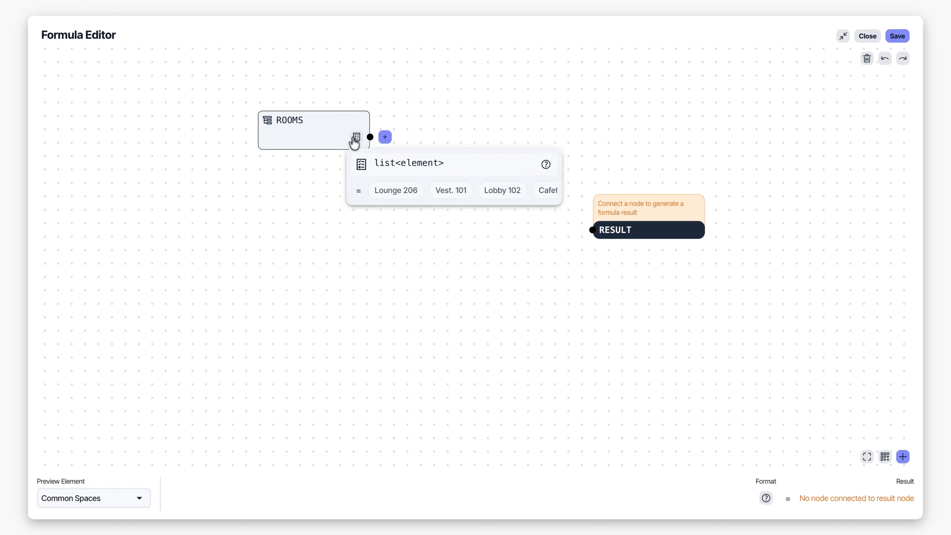
{"action": "left_click_drag", "start_coordinate": [329, 145], "coordinate": [230, 150]}
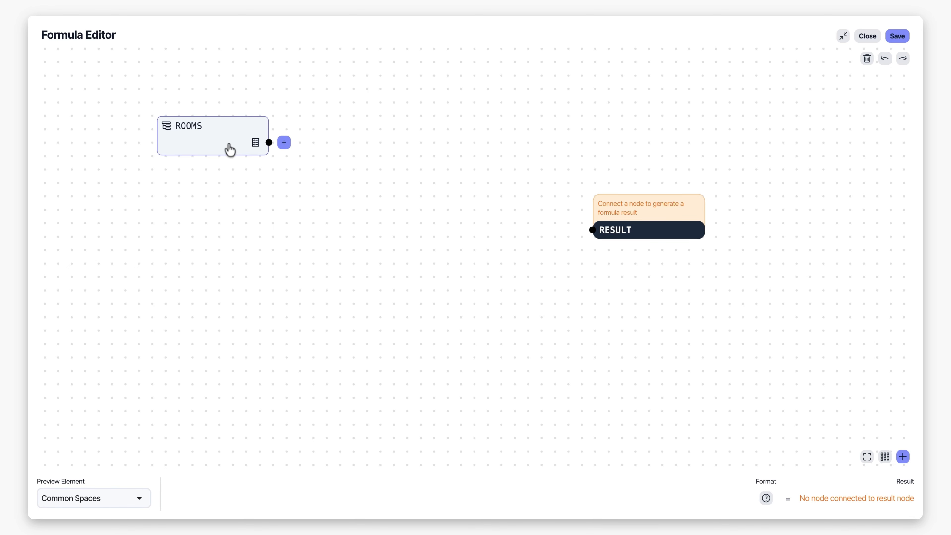
{"action": "left_click", "coordinate": [284, 143]}
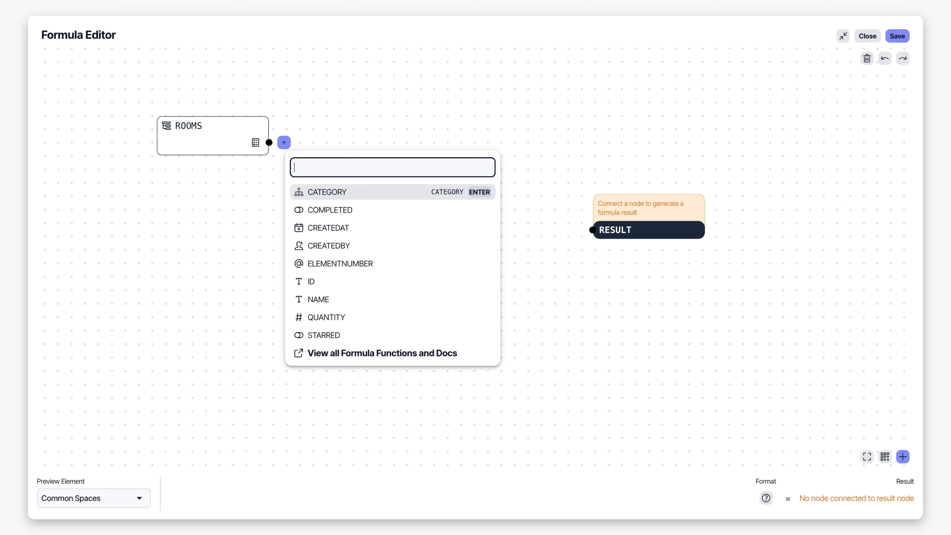
{"action": "type", "text": "fur"}
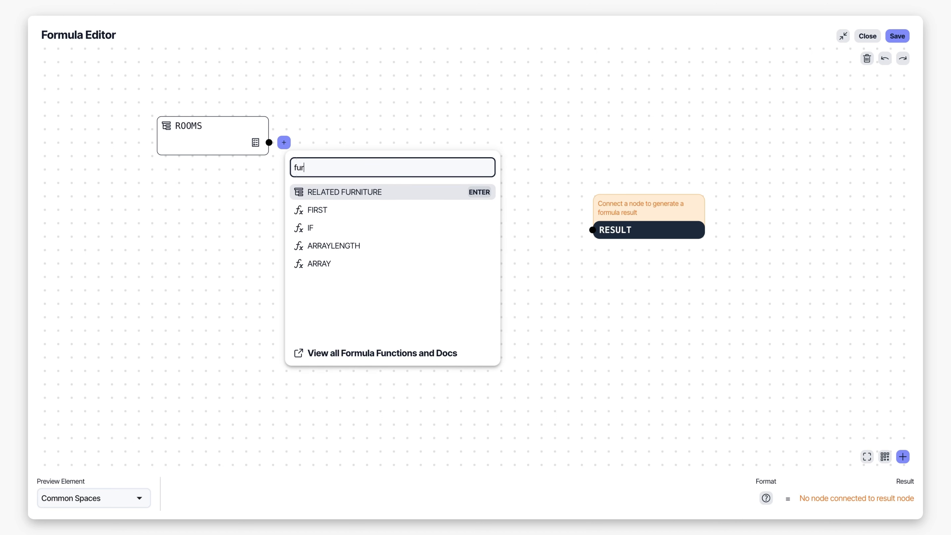
{"action": "key", "text": "Return"}
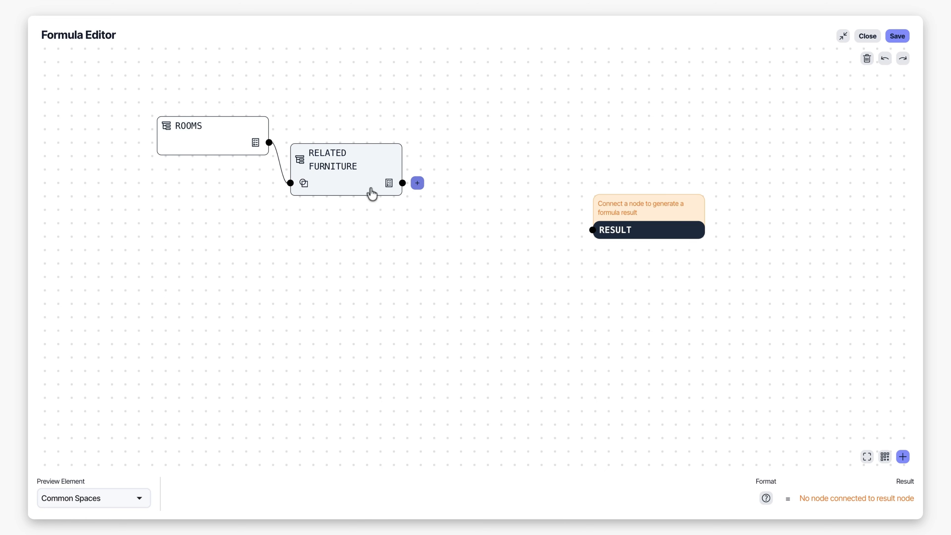
Step: Chain a PRODUCT node to the output of the RELATED FURNITURE node
{"action": "mouse_move", "coordinate": [394, 190]}
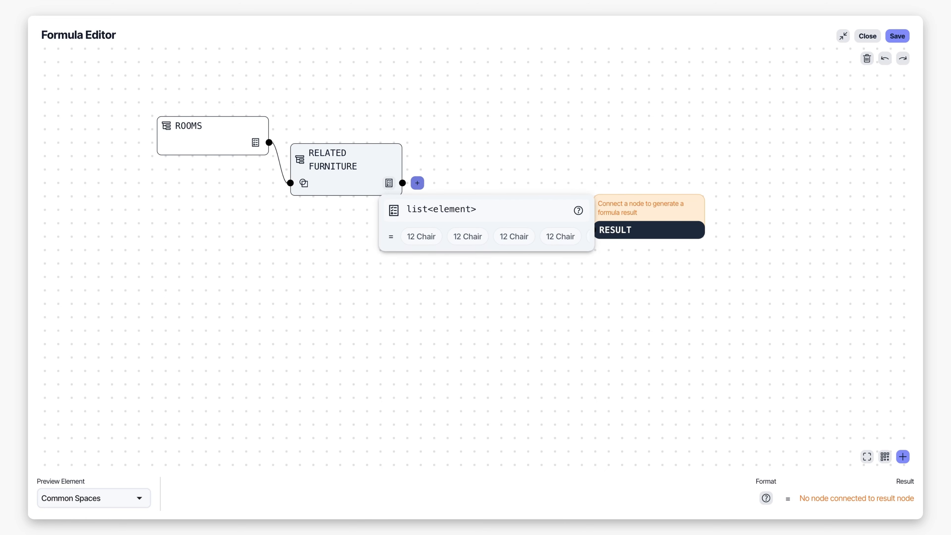
{"action": "left_click", "coordinate": [417, 183]}
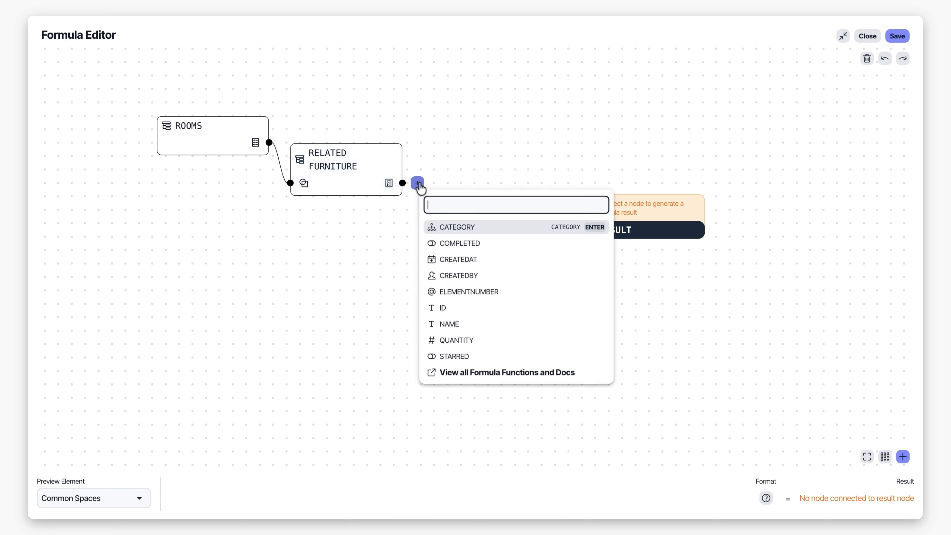
{"action": "type", "text": "pro"}
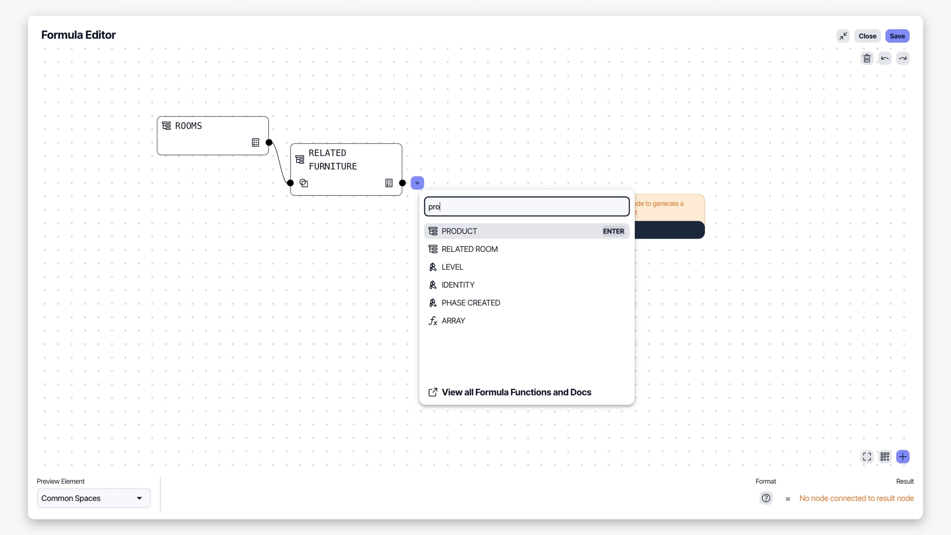
{"action": "left_click", "coordinate": [468, 236]}
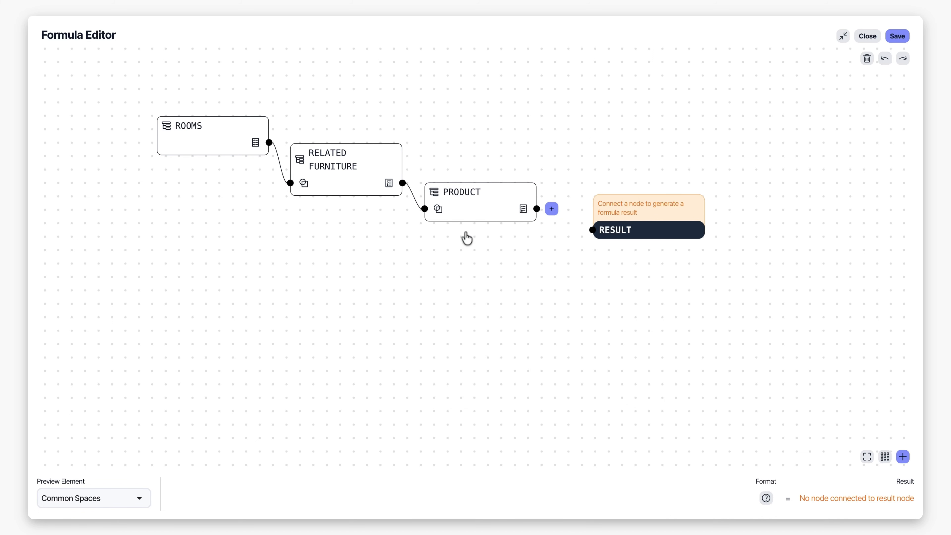
Step: Move the RESULT node farther away to make space and chain a UNIT COST node to the output of PRODUCT
{"action": "mouse_move", "coordinate": [523, 210]}
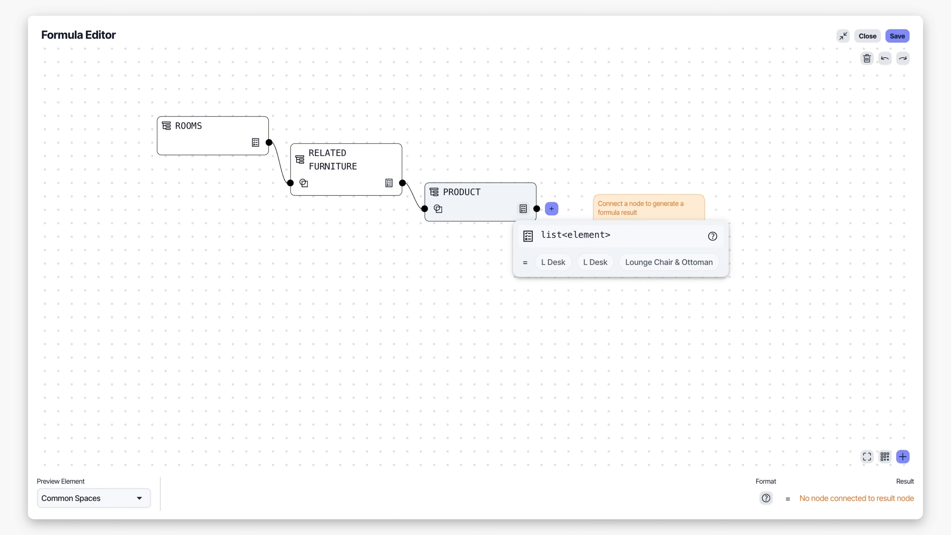
{"action": "left_click_drag", "start_coordinate": [653, 242], "coordinate": [777, 239]}
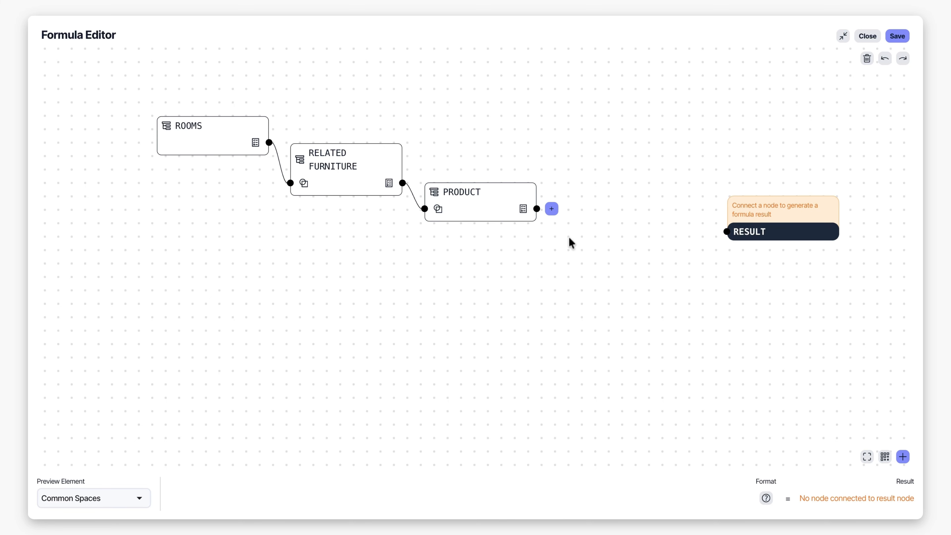
{"action": "left_click", "coordinate": [553, 212]}
{"action": "type", "text": "uni"}
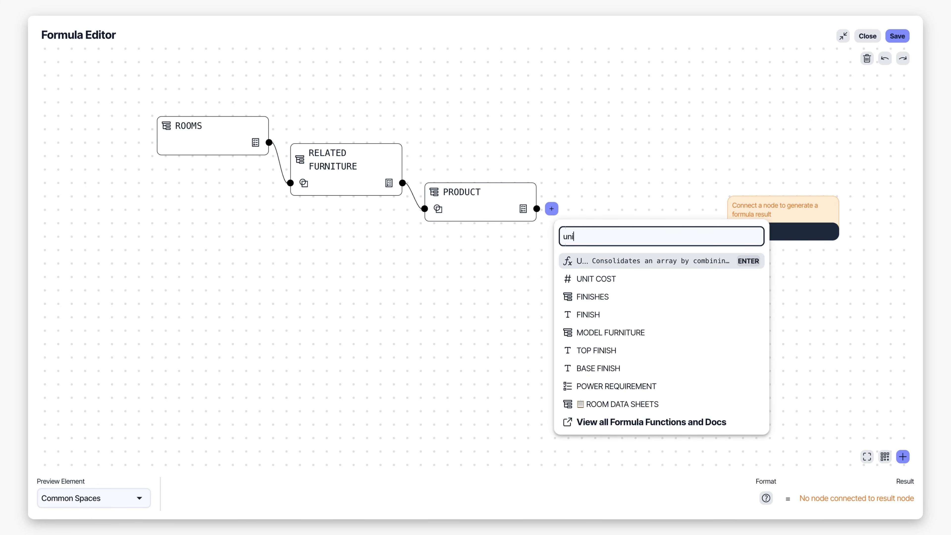
{"action": "left_click", "coordinate": [585, 279]}
Step: Move the RESULT node up out of the way and chain a SUM function node to the output of UNIT COST
{"action": "mouse_move", "coordinate": [658, 239]}
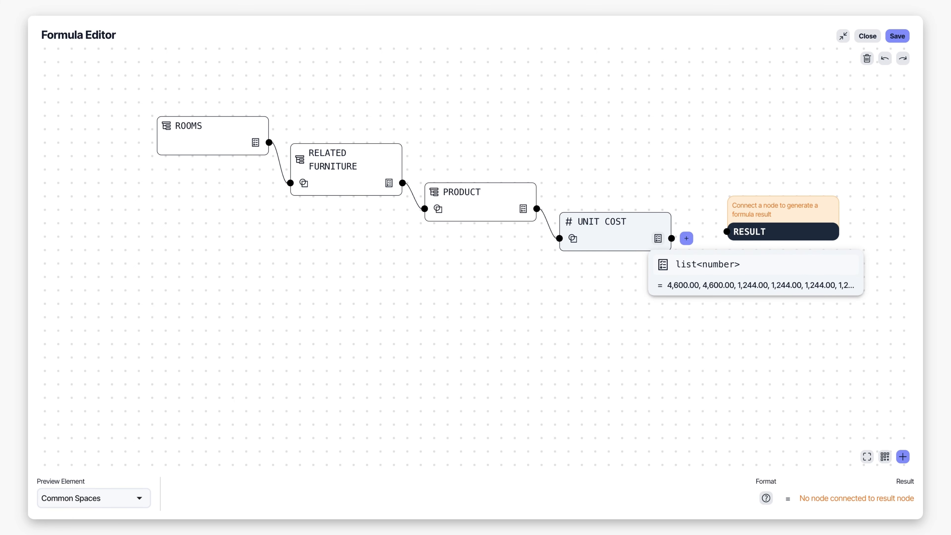
{"action": "left_click_drag", "start_coordinate": [780, 228], "coordinate": [825, 157]}
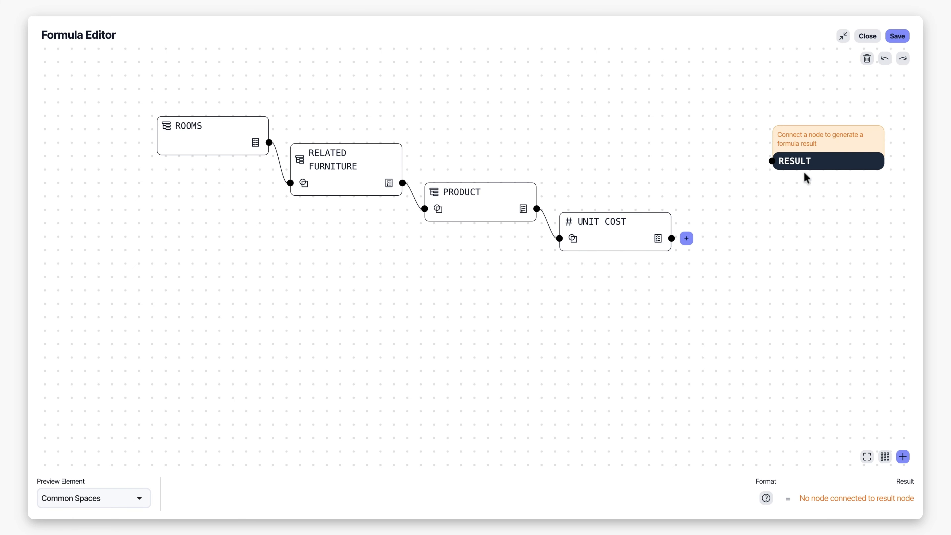
{"action": "left_click", "coordinate": [686, 238]}
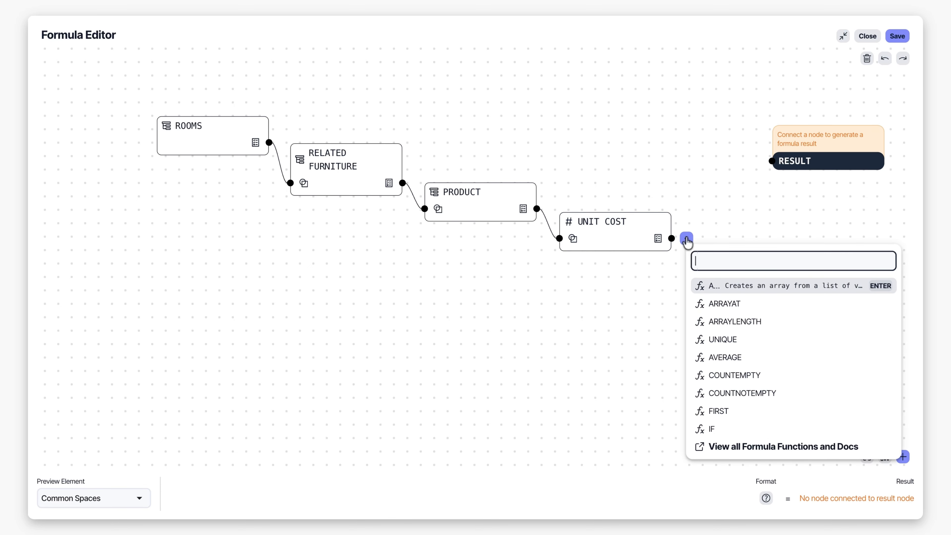
{"action": "type", "text": "sum"}
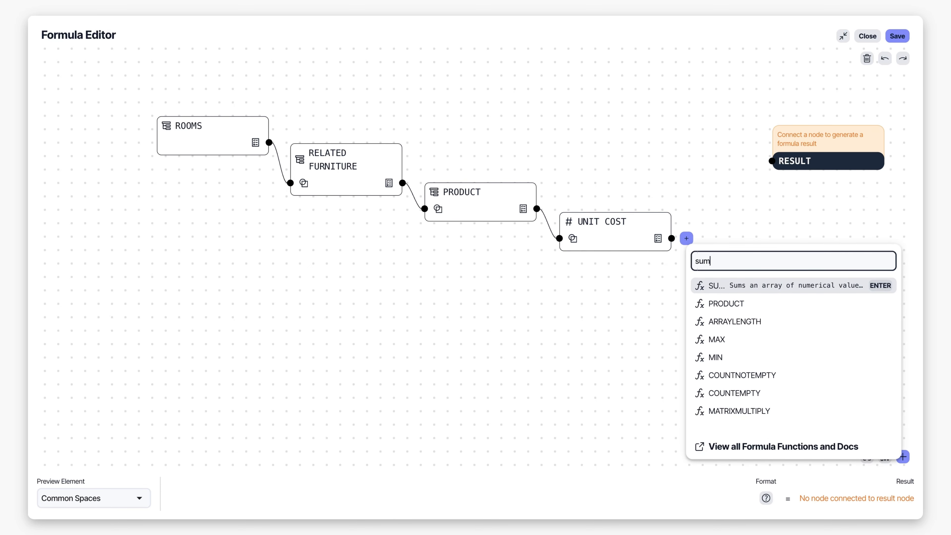
{"action": "left_click", "coordinate": [715, 287]}
Step: Connect the SUM output to RESULT, save the formula and create the Estimated FF&E Cost field
{"action": "mouse_move", "coordinate": [790, 267]}
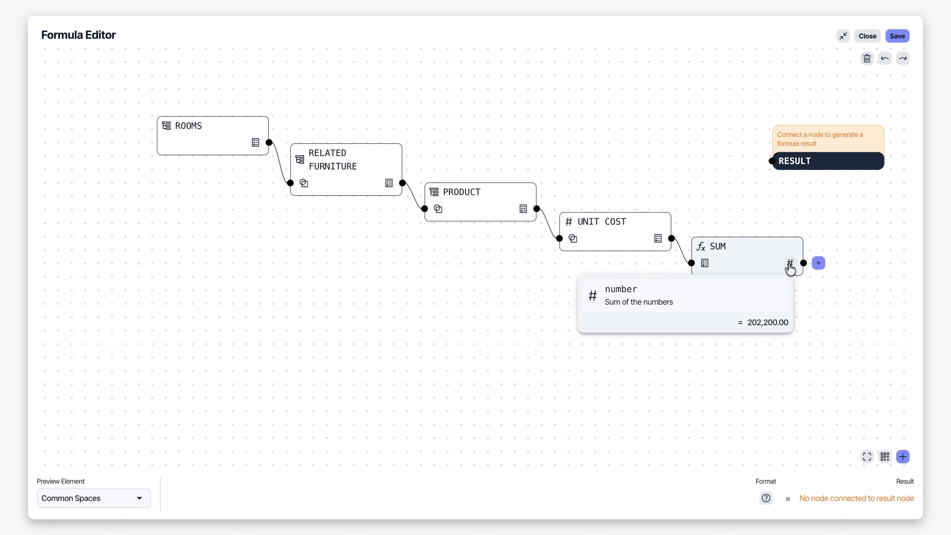
{"action": "left_click_drag", "start_coordinate": [803, 263], "coordinate": [772, 165]}
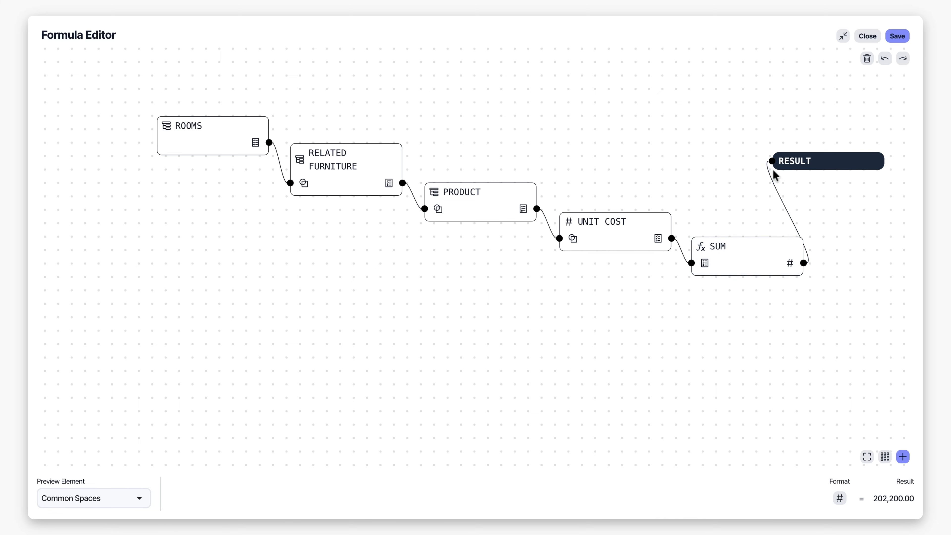
{"action": "left_click", "coordinate": [897, 36]}
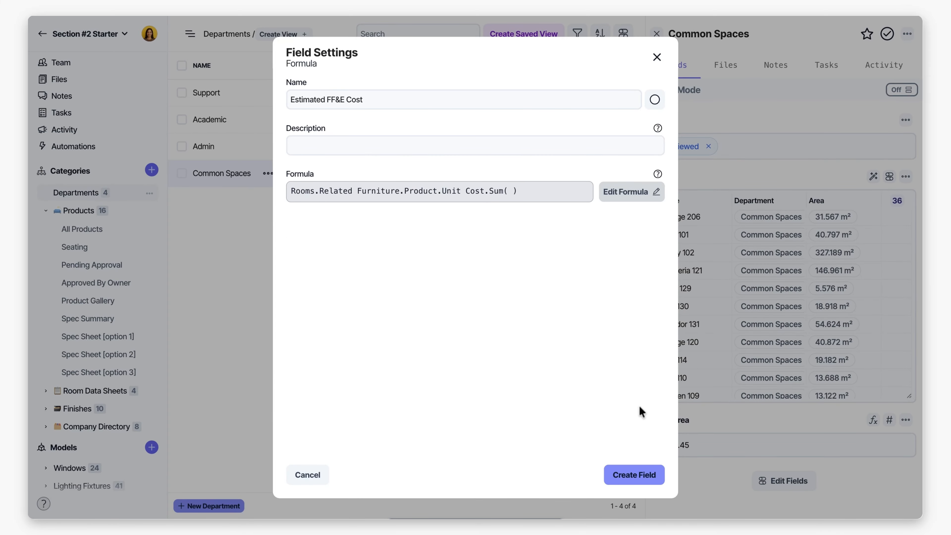
{"action": "left_click", "coordinate": [621, 475]}
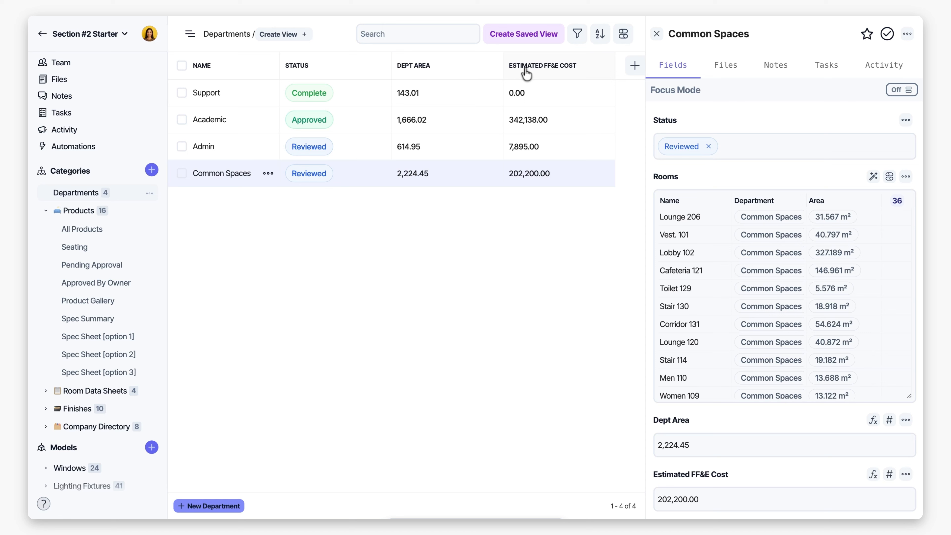
Step: Summarize the Estimated FF&E Cost column in the Departments table with Sum
{"action": "left_click", "coordinate": [542, 66]}
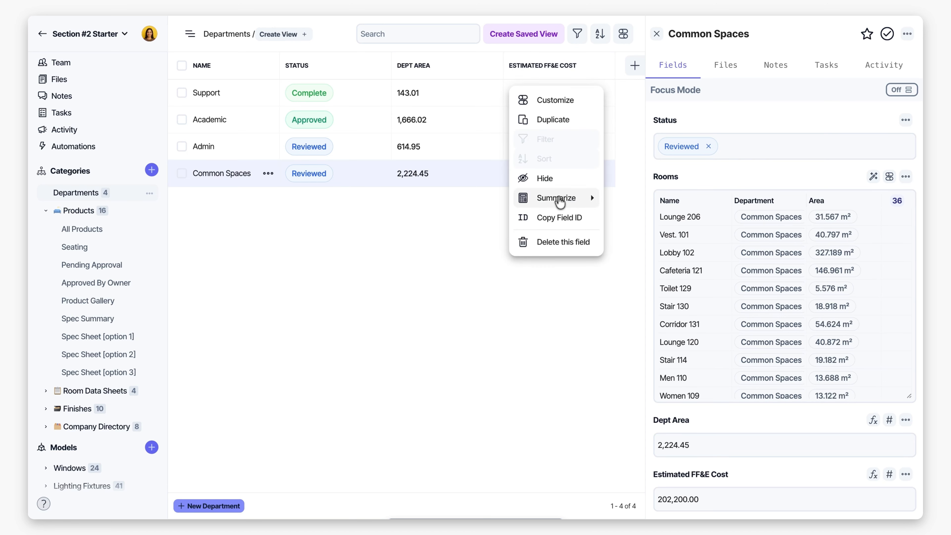
{"action": "left_click", "coordinate": [559, 201]}
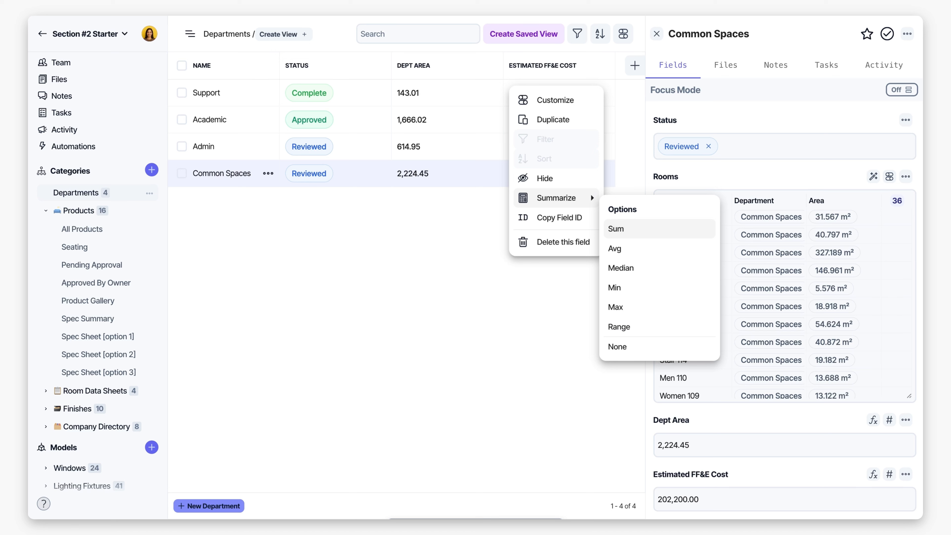
{"action": "left_click", "coordinate": [636, 230]}
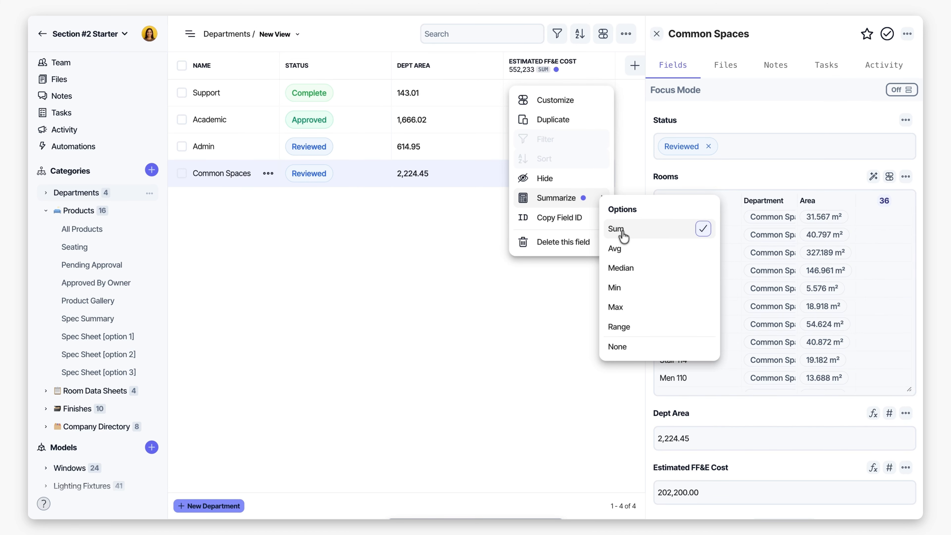